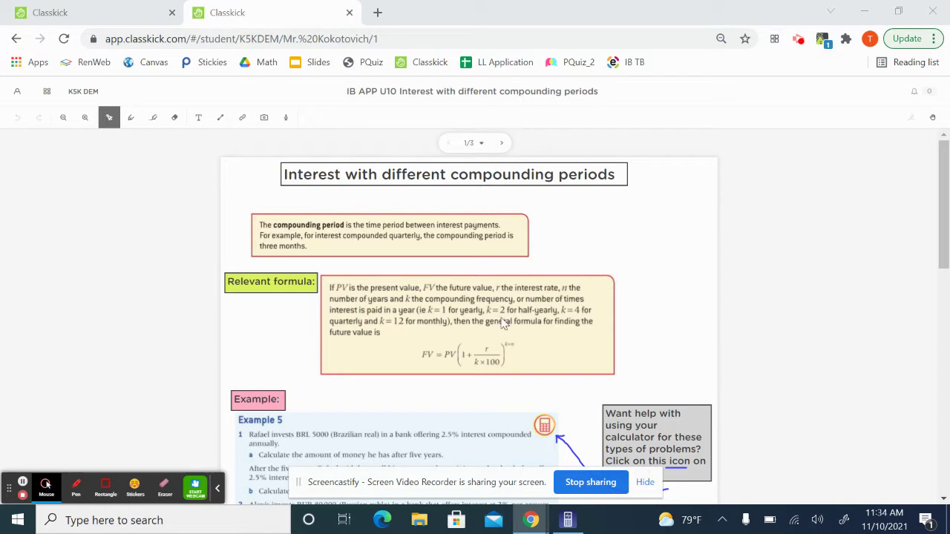
Step: Scroll the Classkick lesson down past the formula box to Example 5's worked solutions
scroll(498, 325, "down", 1)
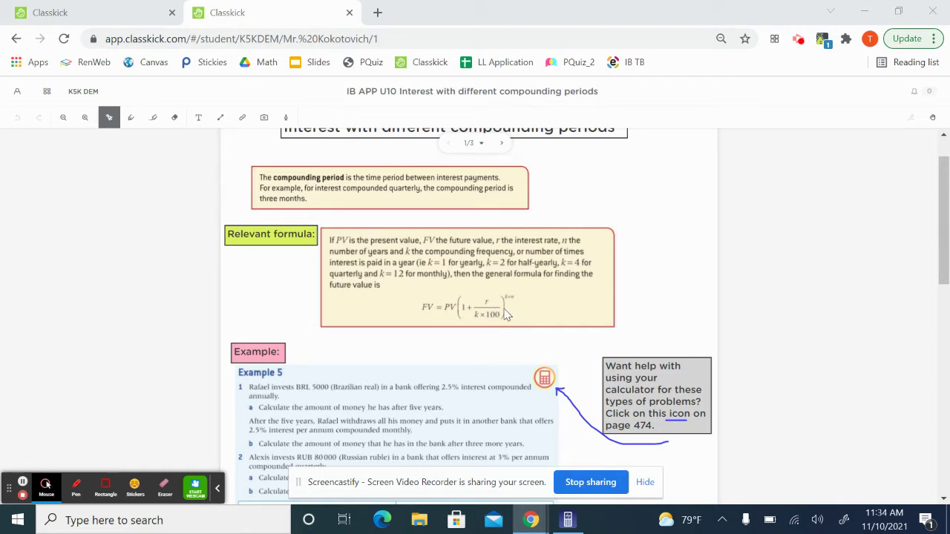
scroll(504, 314, "down", 1)
scroll(483, 284, "down", 1)
scroll(486, 285, "down", 1)
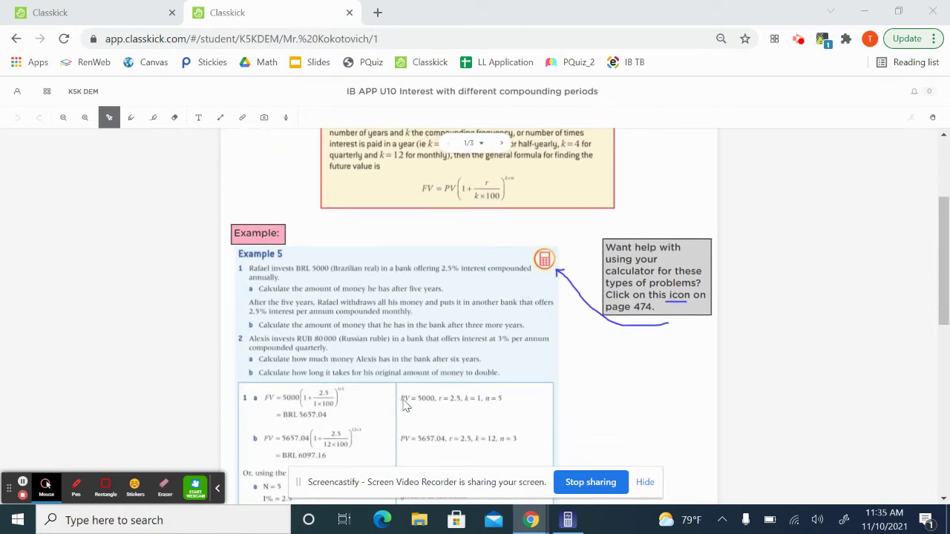
scroll(404, 404, "down", 1)
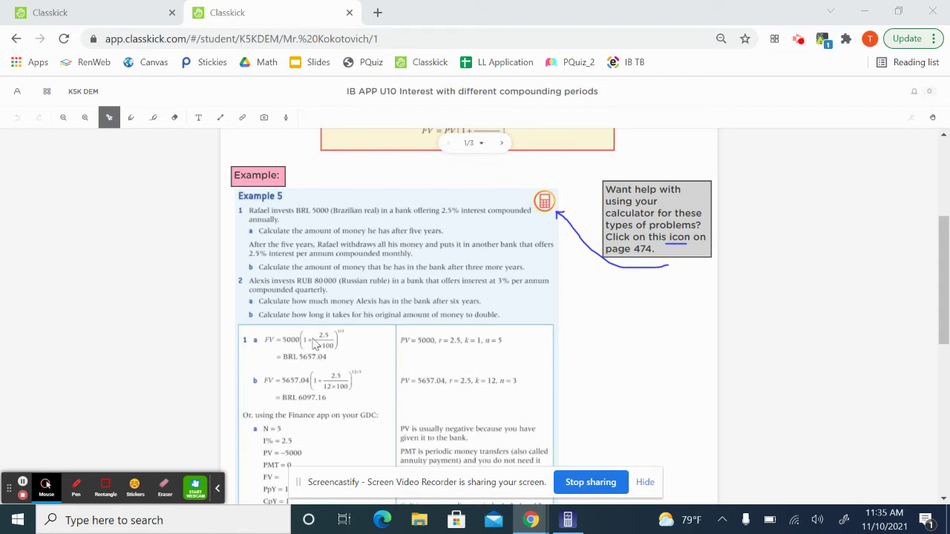
scroll(328, 347, "up", 1)
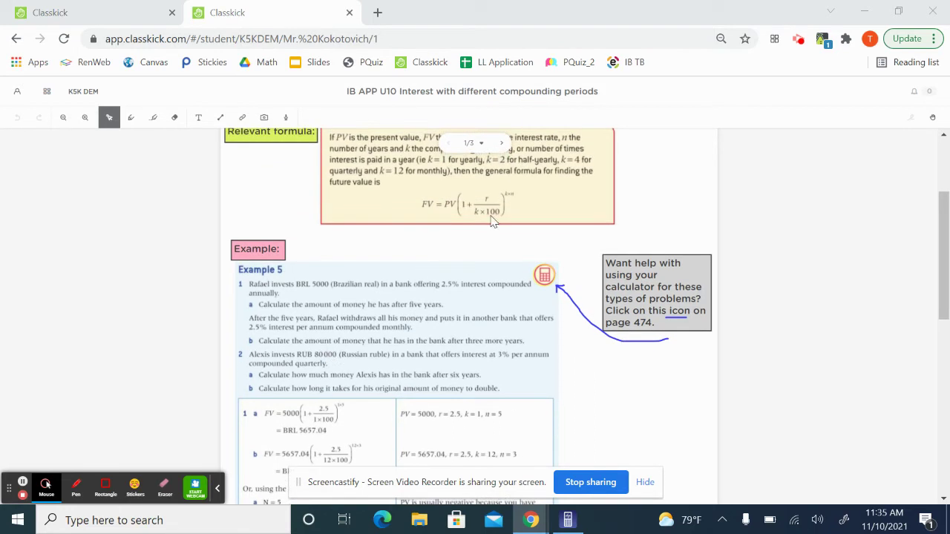
scroll(509, 208, "up", 1)
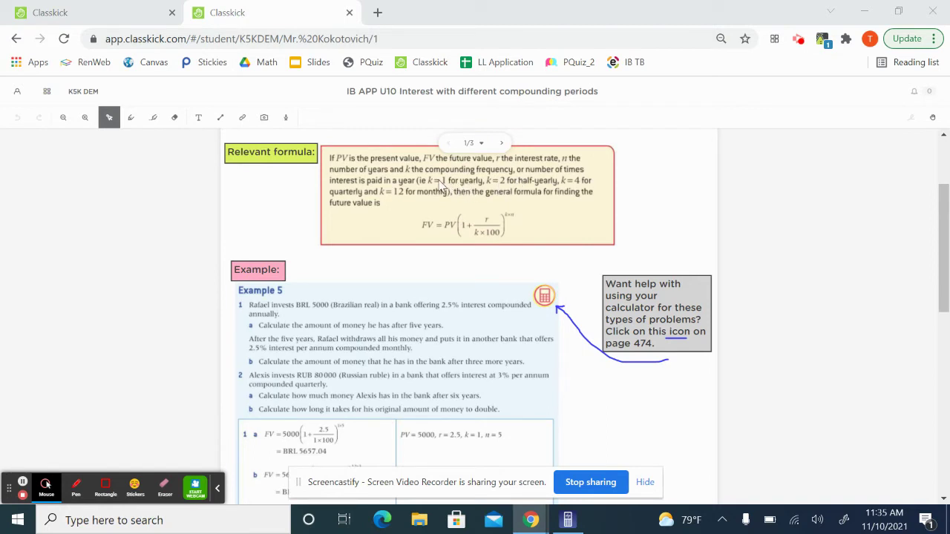
scroll(456, 300, "down", 2)
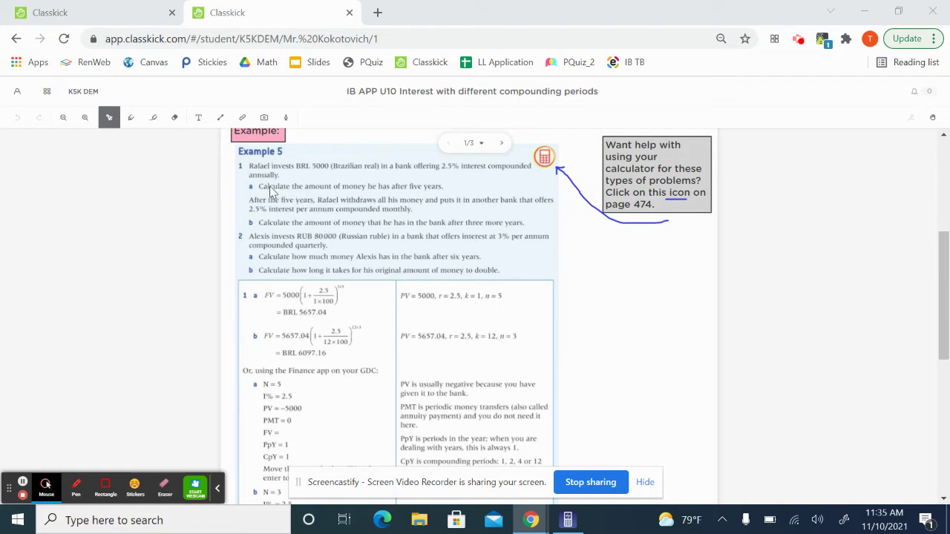
Step: In the emulator, launch TVM from the Main Menu and choose CMPD (Compound Interest)
key("alt+Tab")
key("Tab")
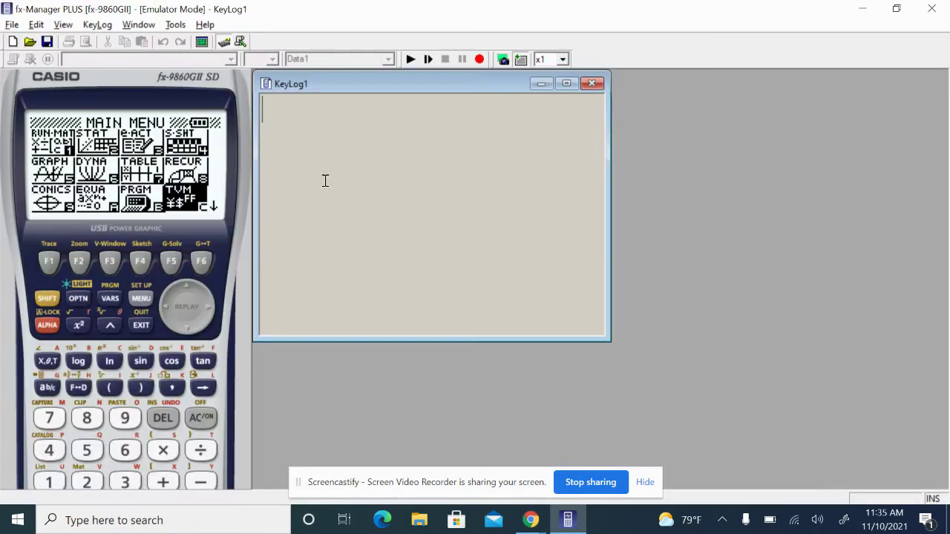
key("Up")
key("Up")
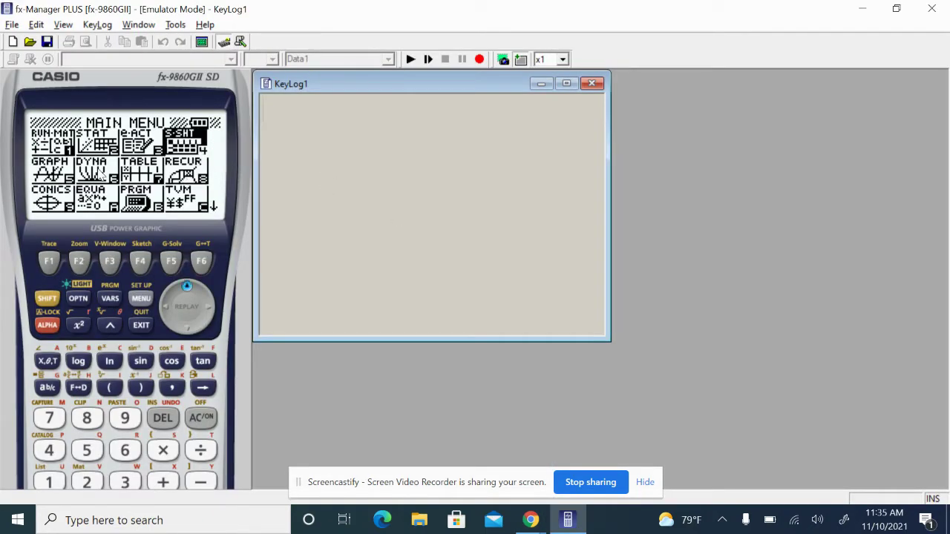
key("Left")
key("Left")
key("Left")
key("Down")
key("Right")
key("Right")
key("Right")
key("Right")
key("Right")
key("Right")
key("Right")
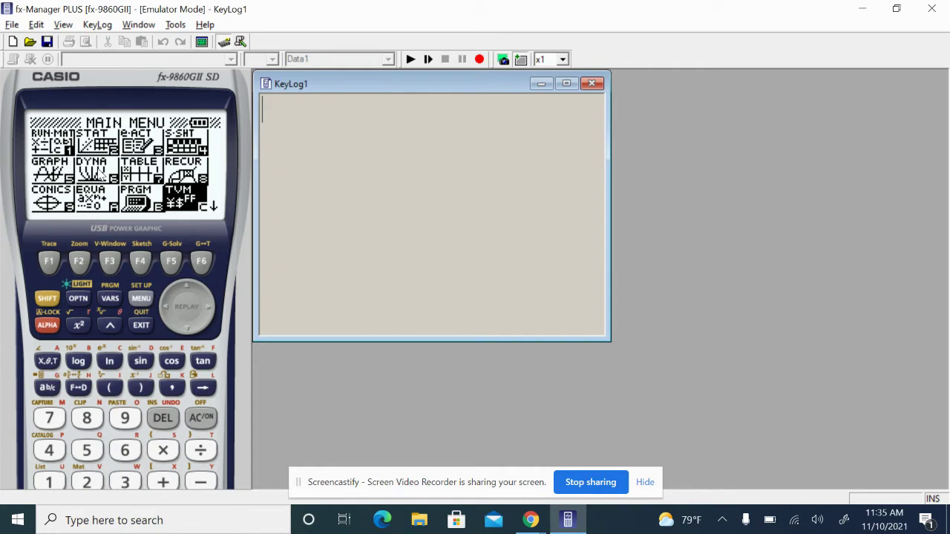
key("Return")
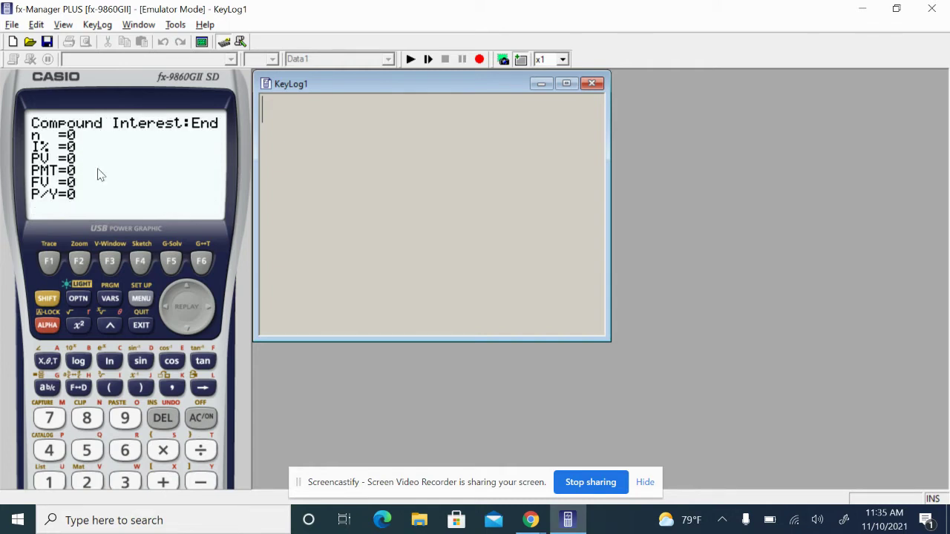
left_click(139, 326)
left_click(139, 326)
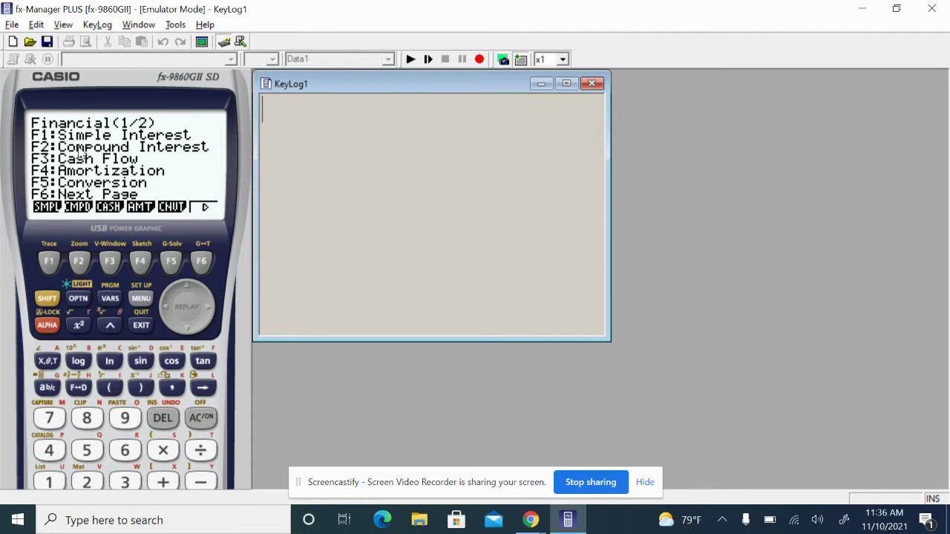
left_click(79, 261)
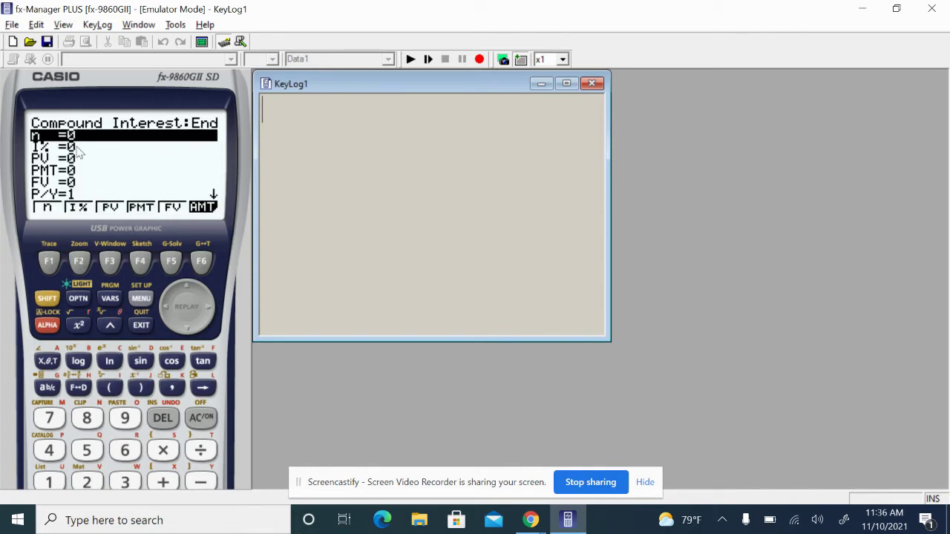
Step: Check Example 5's values in Classkick and enter n = 5 in the solver
key("alt+Tab")
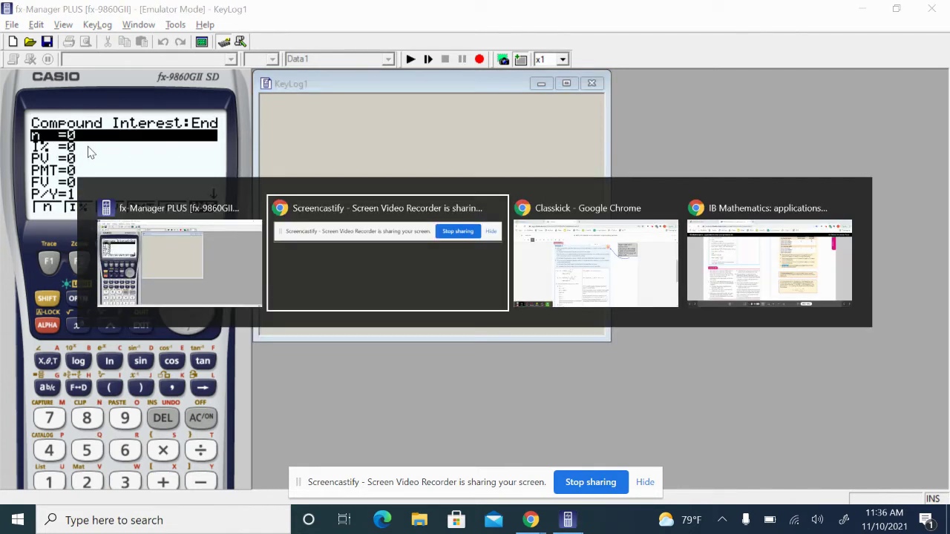
key("alt+Tab")
key("Tab")
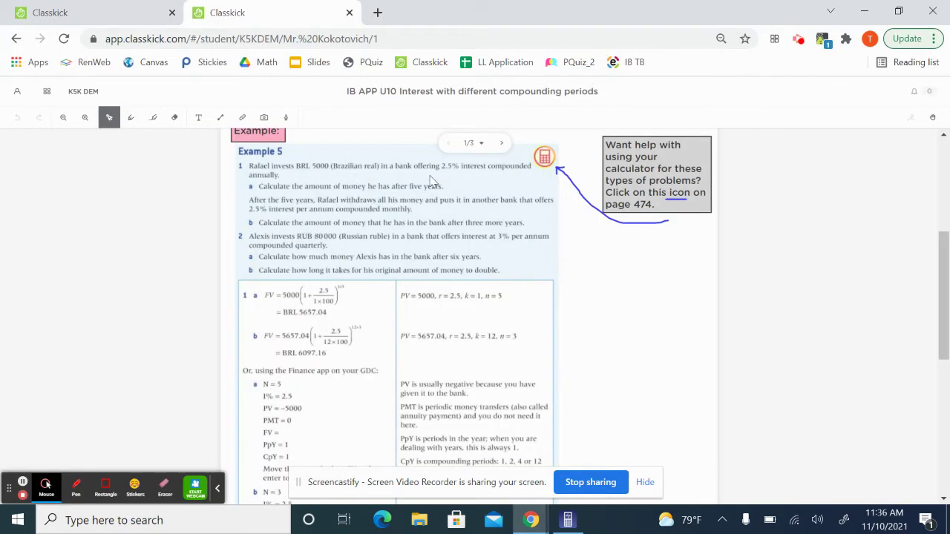
key("alt+Tab")
key("alt+Tab")
key("Tab")
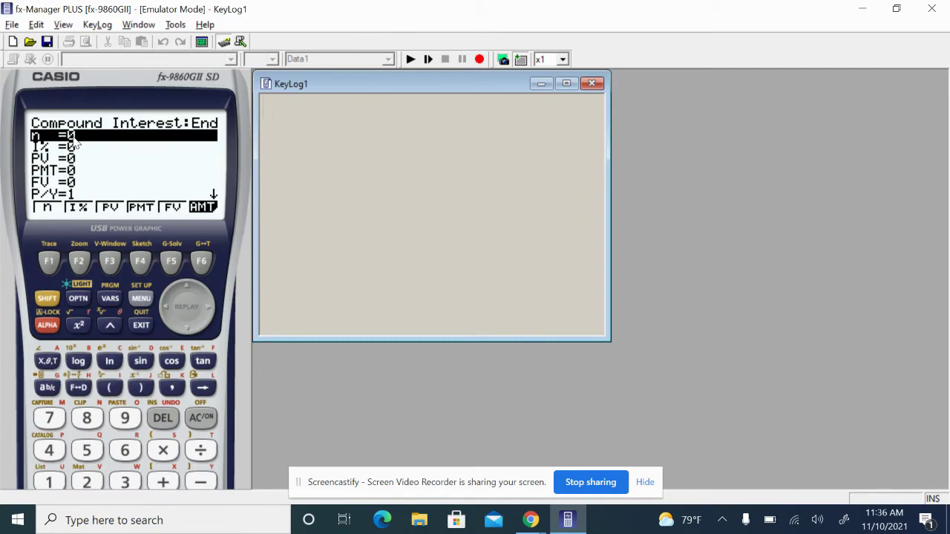
key("alt+Tab")
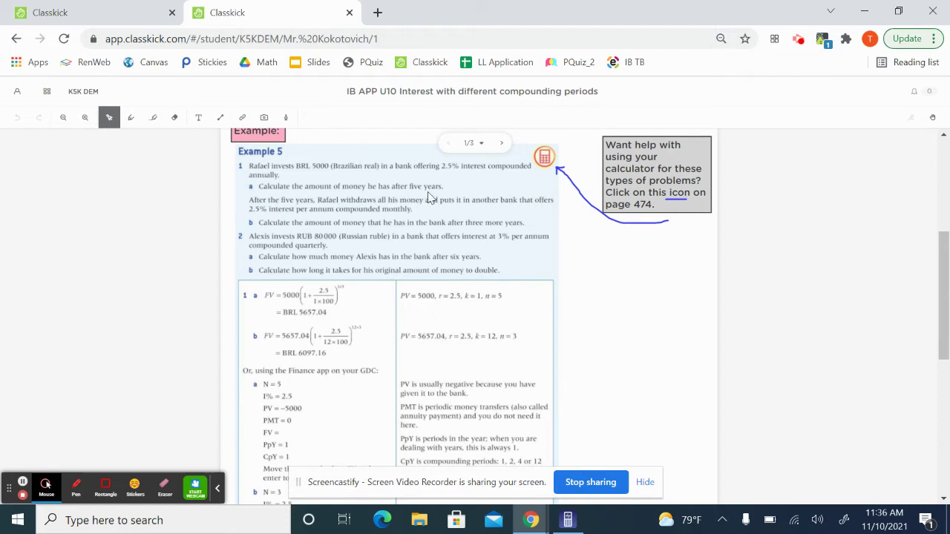
key("alt+Tab")
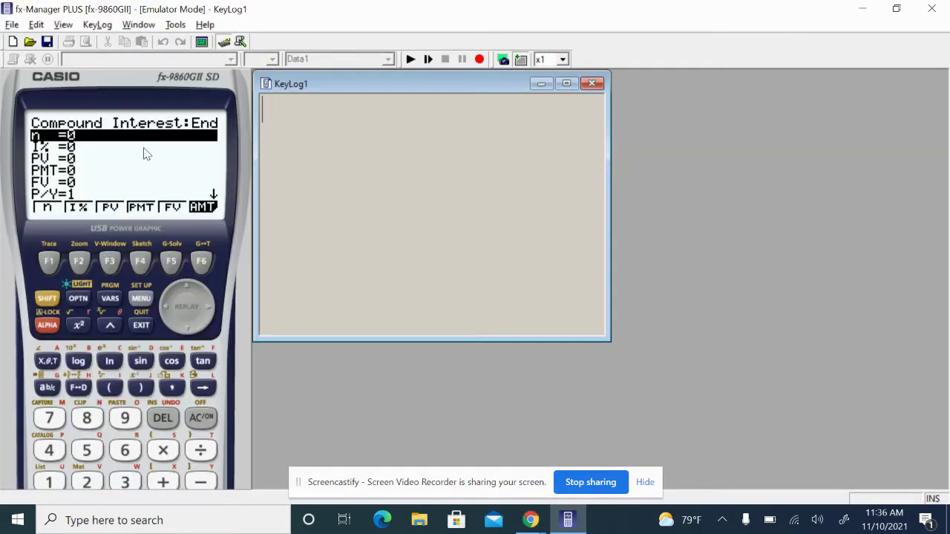
type("5")
key("Return")
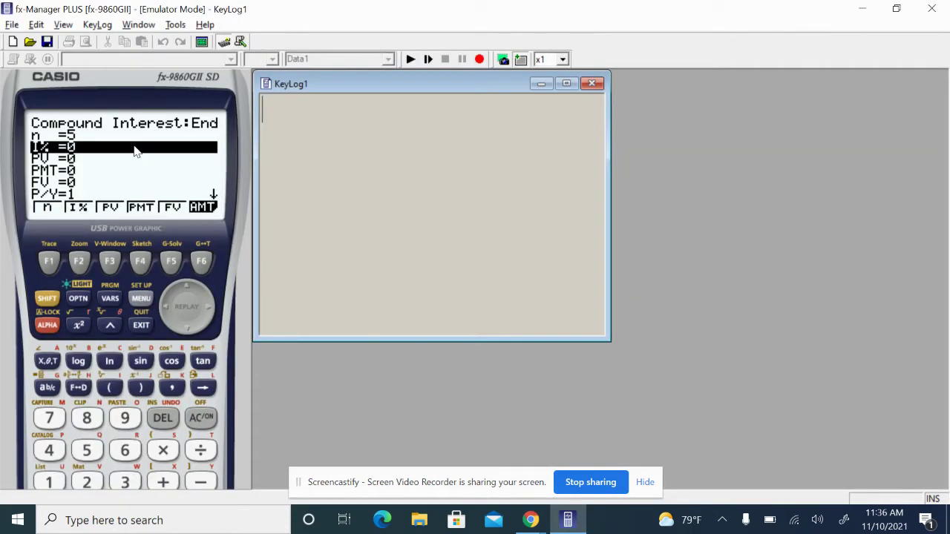
Step: Enter I% = 2.5 and type -5000 for PV, reading each from the lesson
key("alt+Tab")
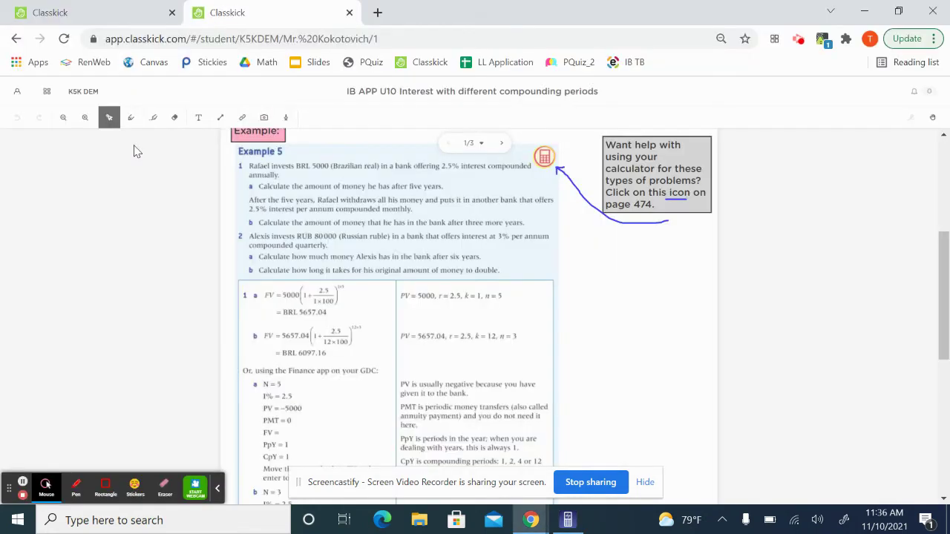
key("alt+Tab")
type("2.5")
key("Return")
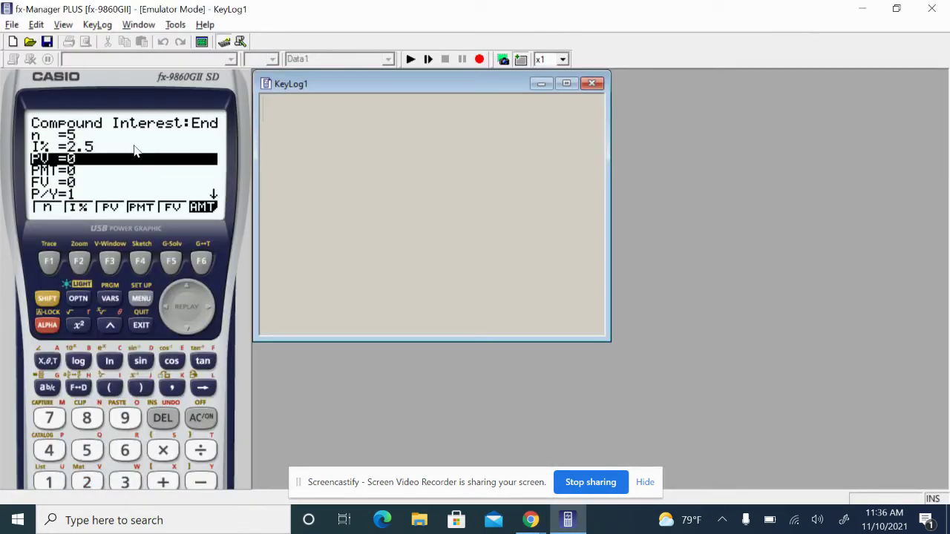
key("alt+Tab")
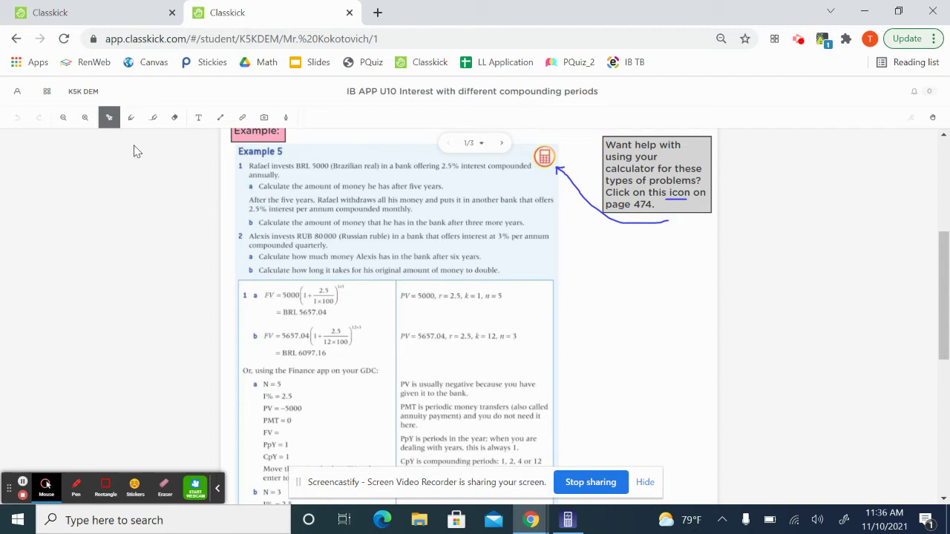
key("alt+Tab")
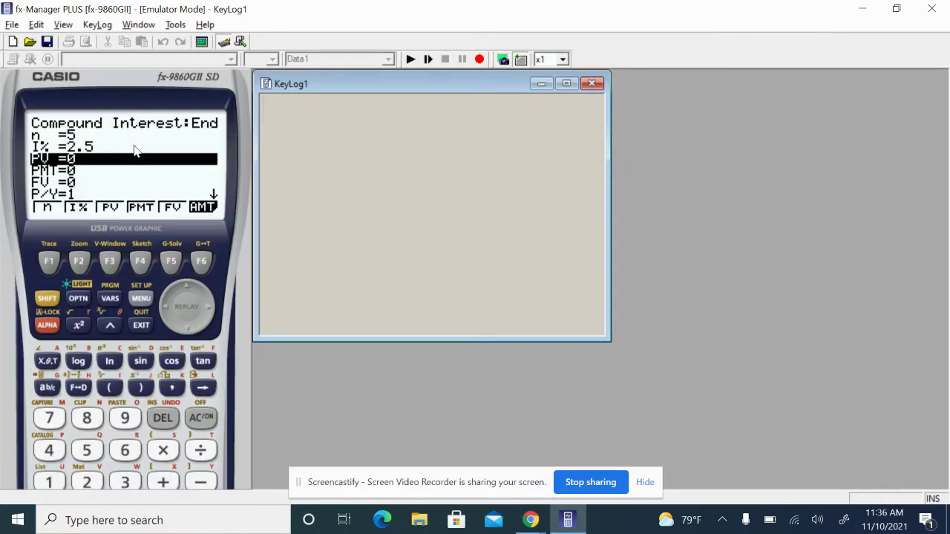
type("-5000")
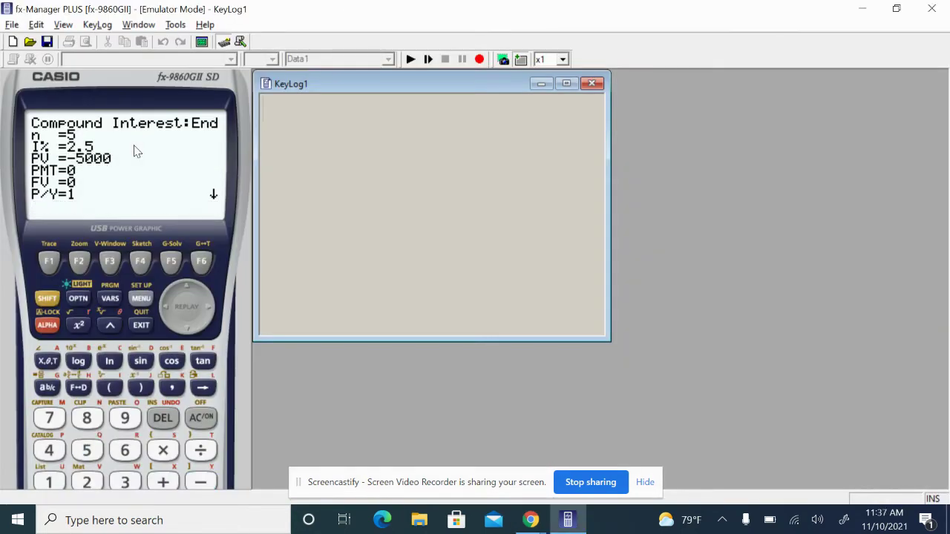
key("Return")
key("alt+Tab")
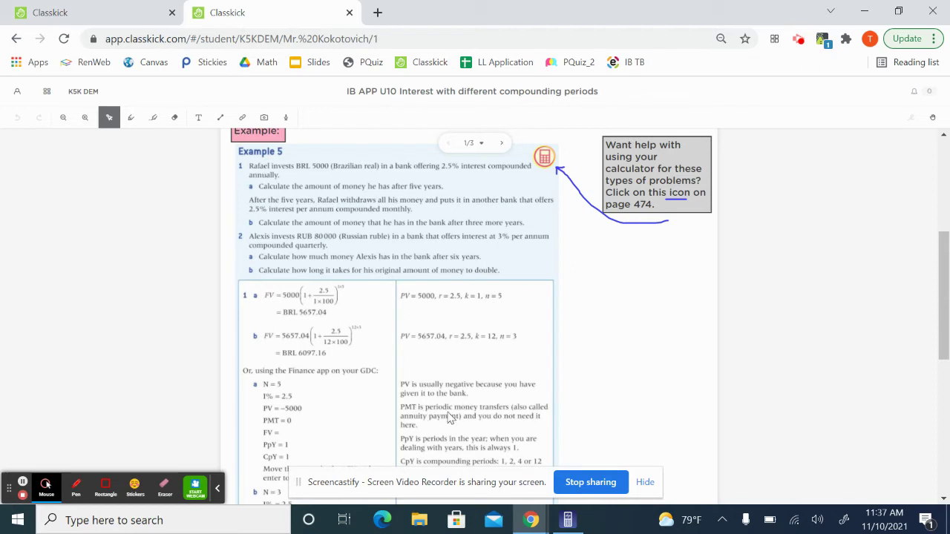
key("alt+Tab")
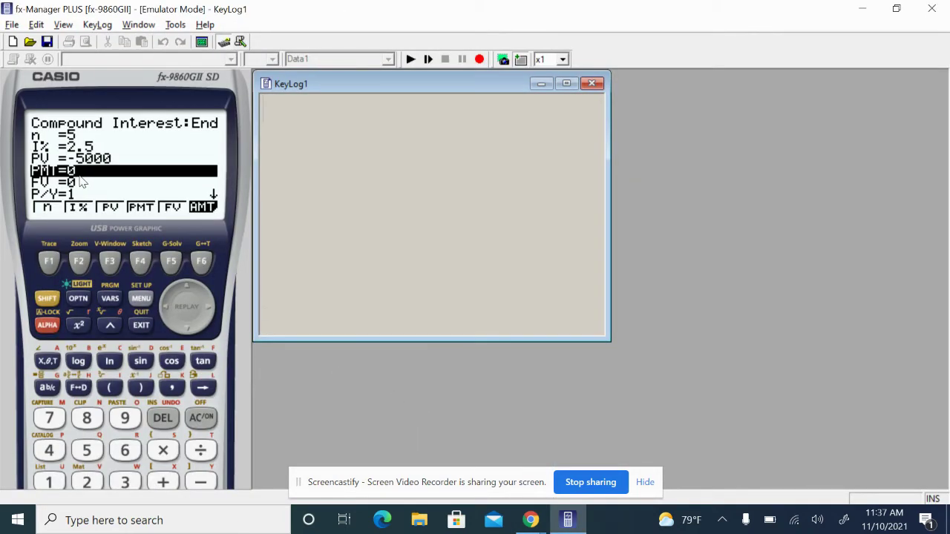
key("alt+Tab")
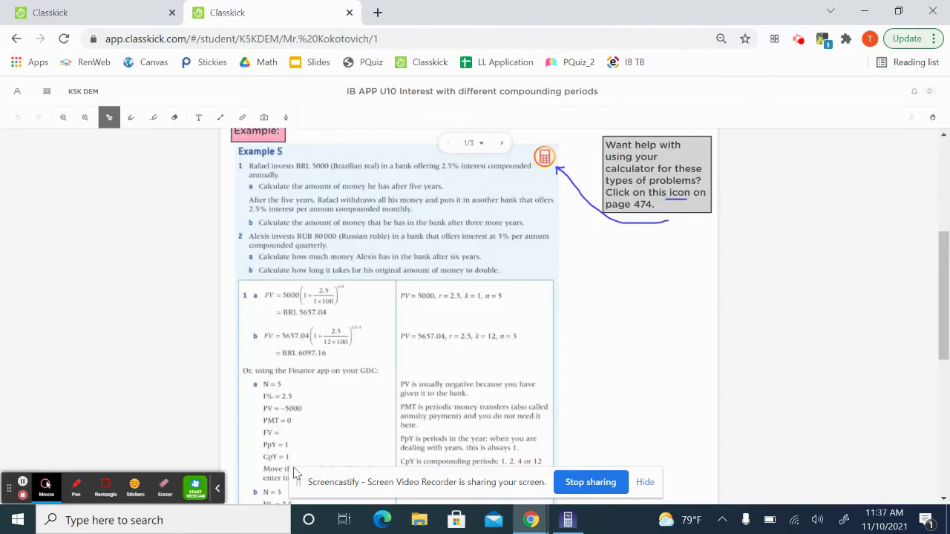
key("alt+Tab")
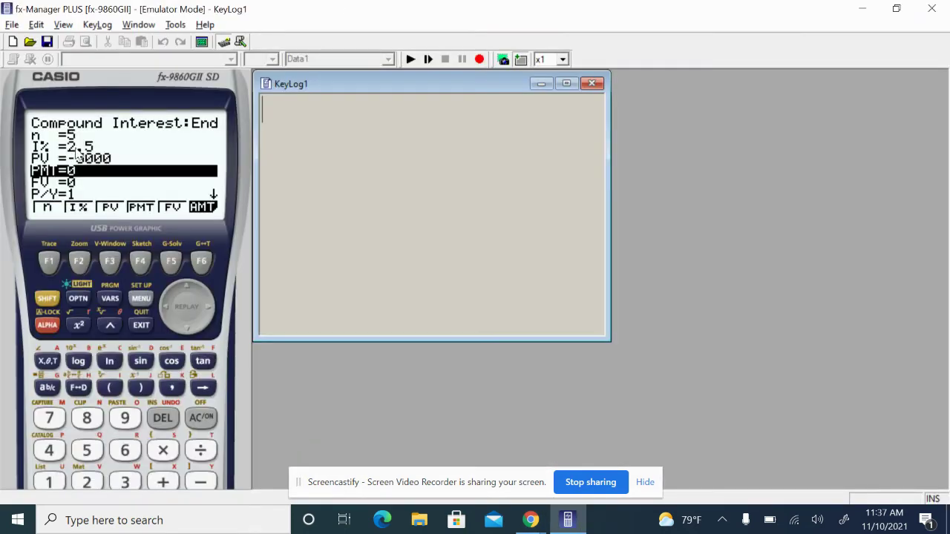
key("Down")
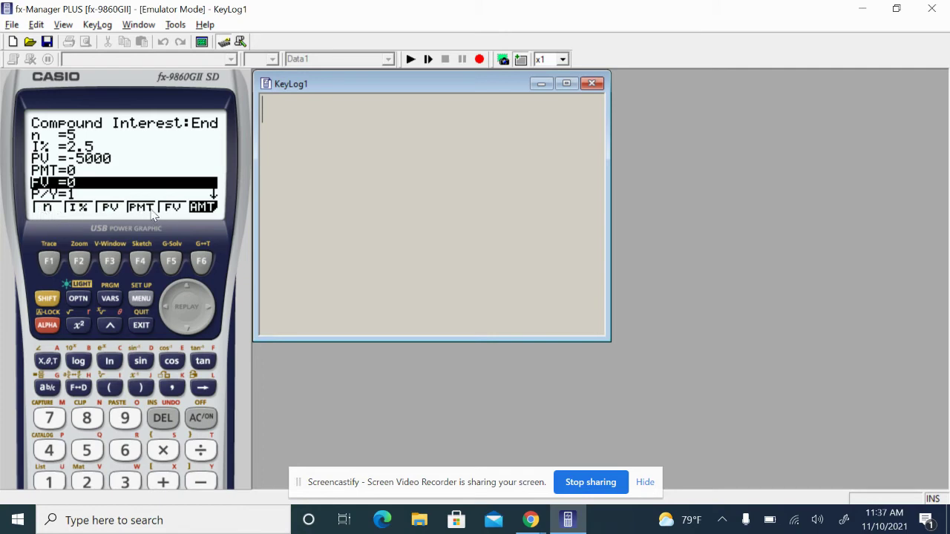
key("alt+Tab")
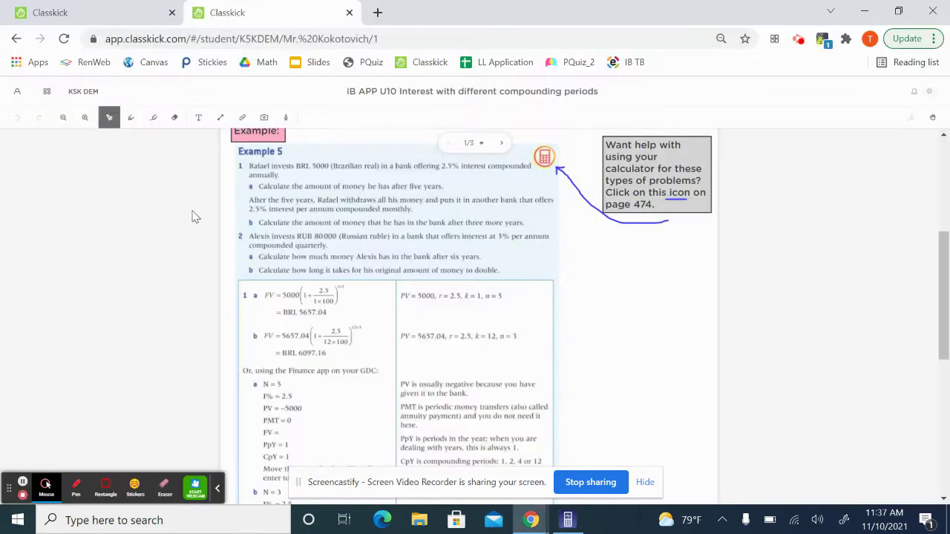
scroll(438, 383, "down", 1)
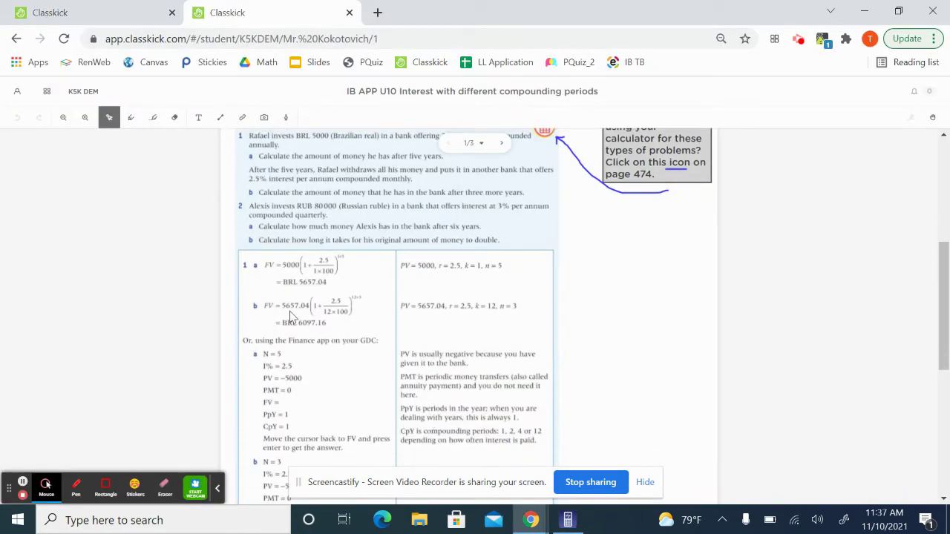
key("alt+Tab")
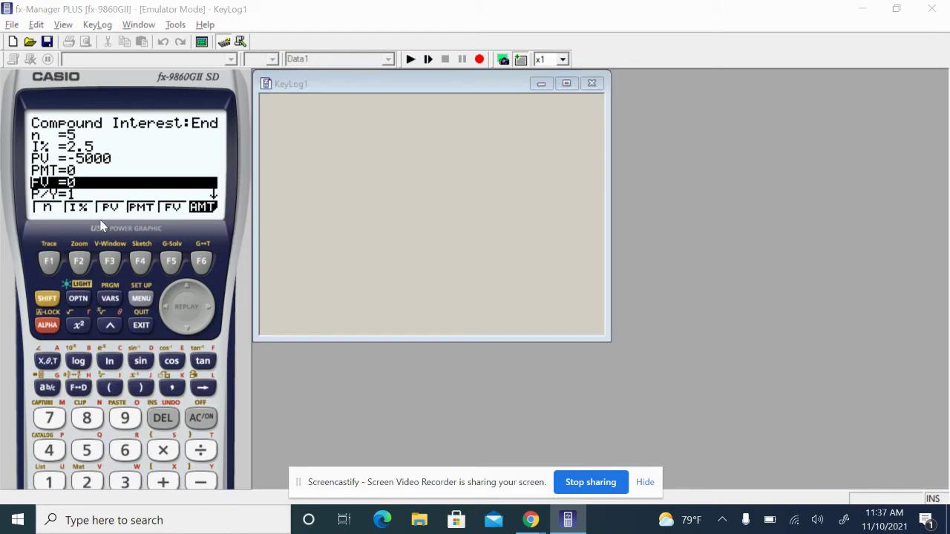
key("alt+Tab")
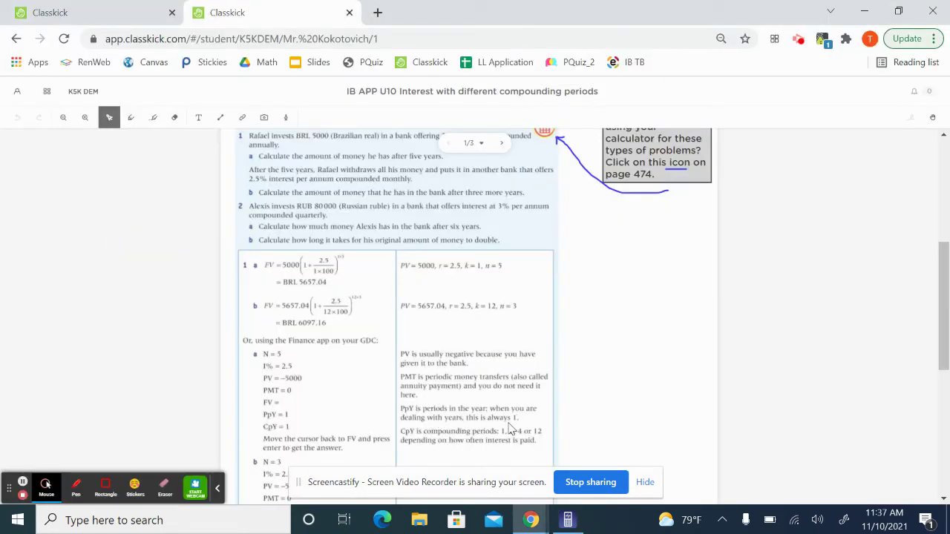
key("alt+Tab")
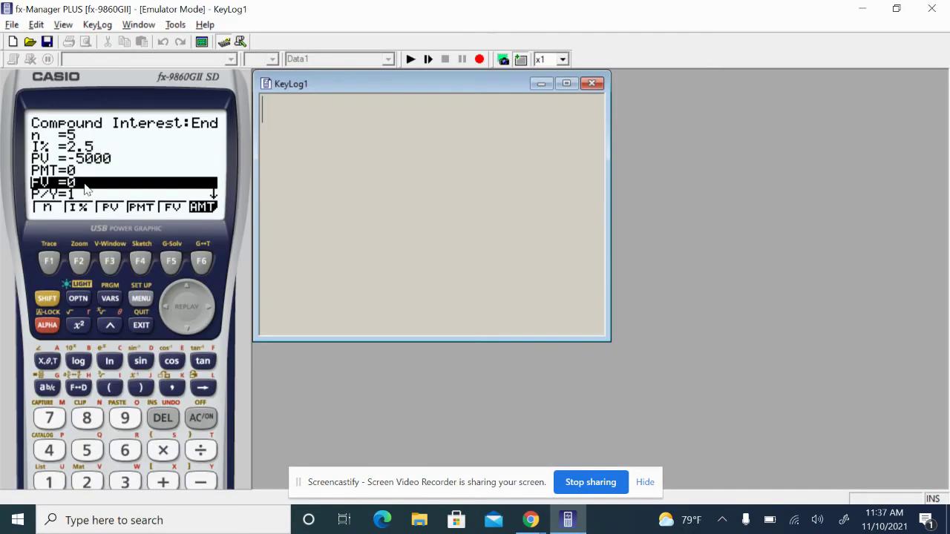
key("Down")
key("Down")
key("alt+Tab")
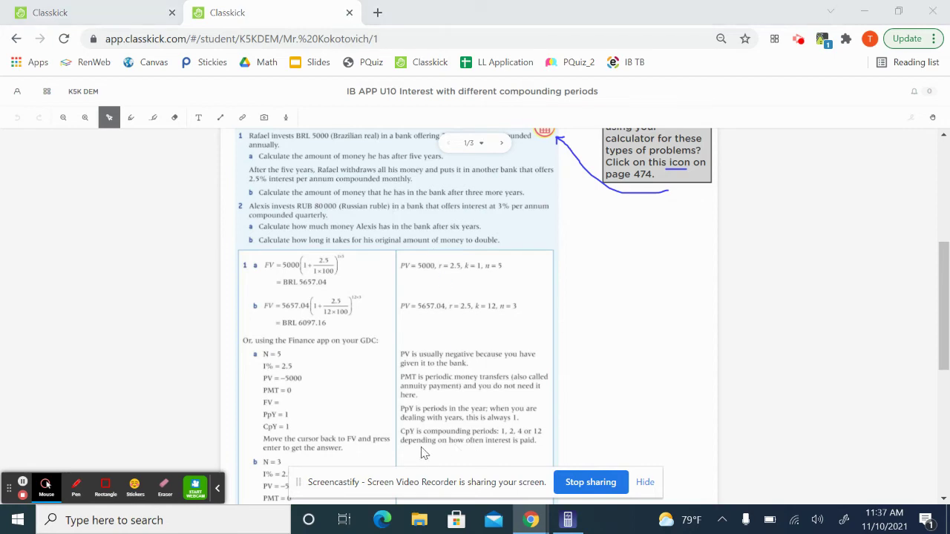
key("alt+Tab")
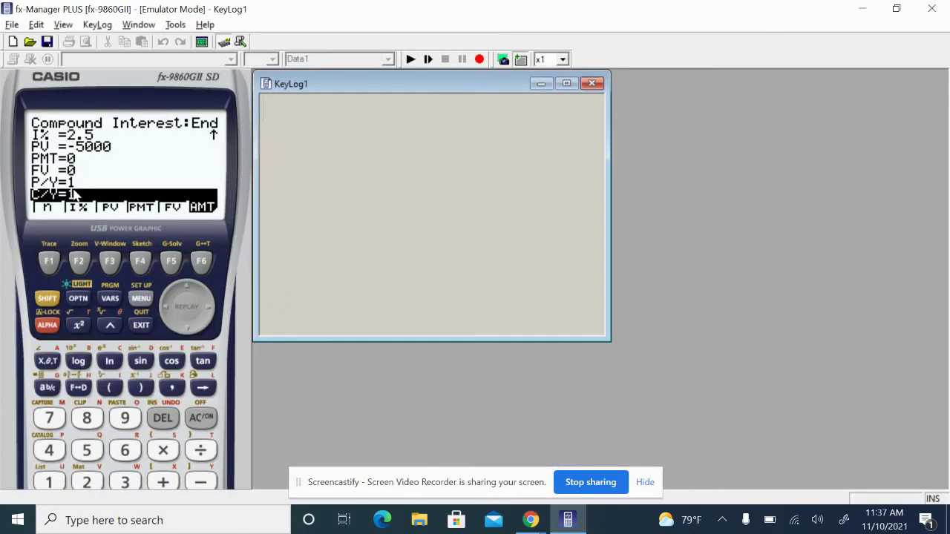
Step: Solve for the future value, FV = 5657.041064, then return to the Classkick example
key("alt+Tab")
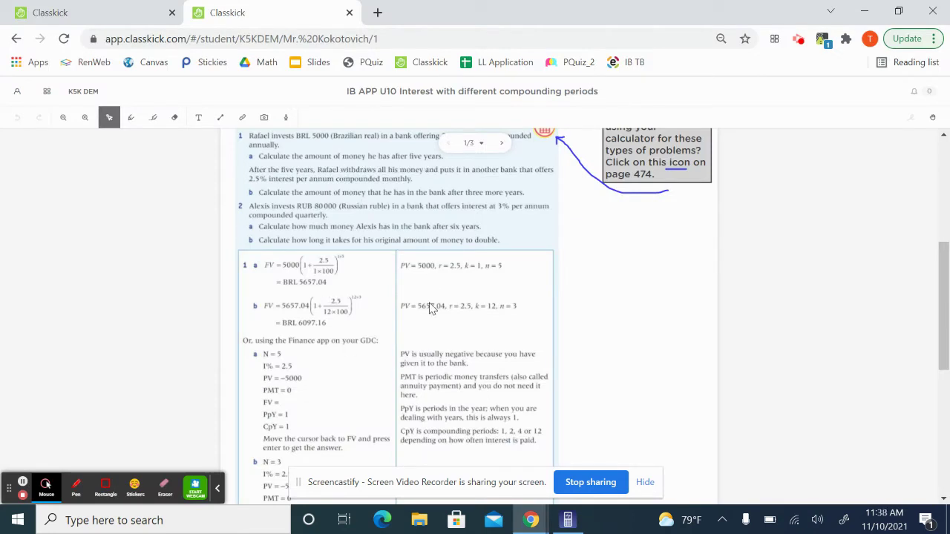
key("alt+Tab")
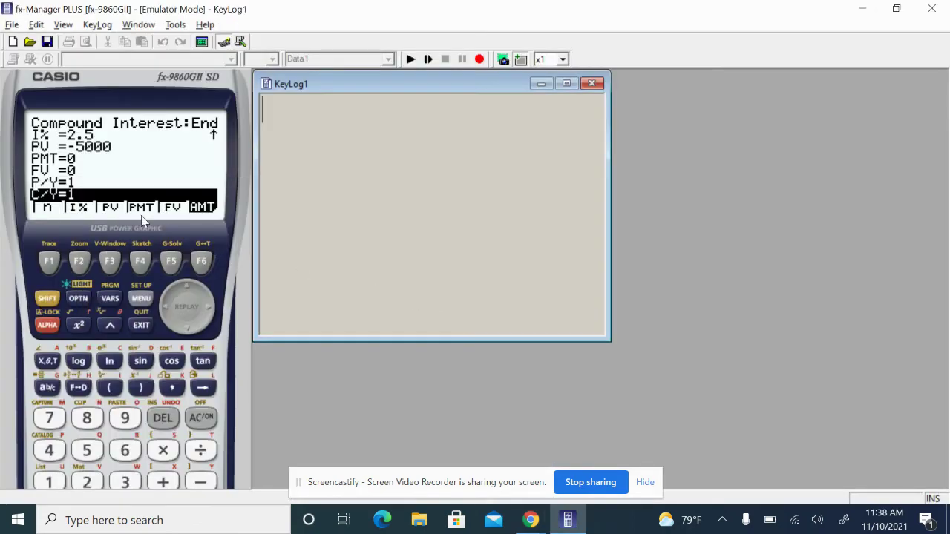
left_click(170, 261)
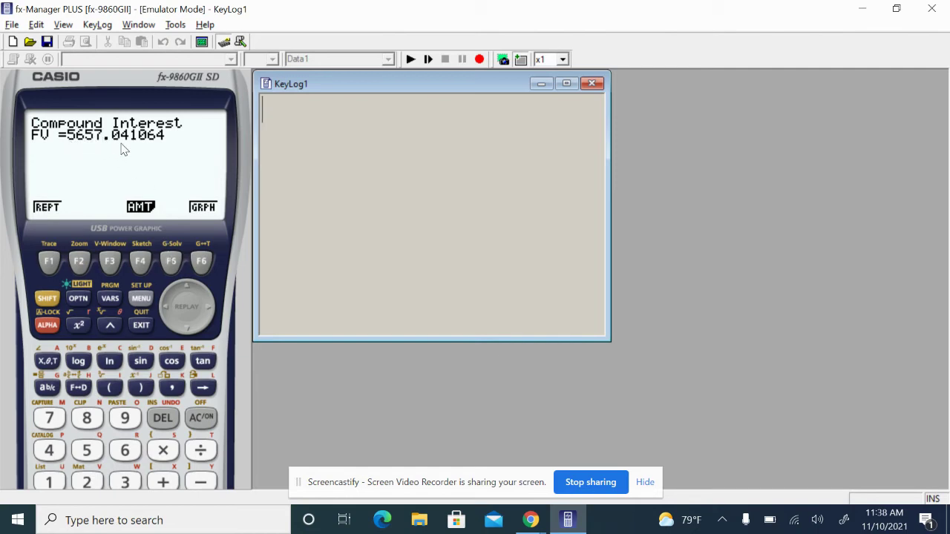
key("alt+Tab")
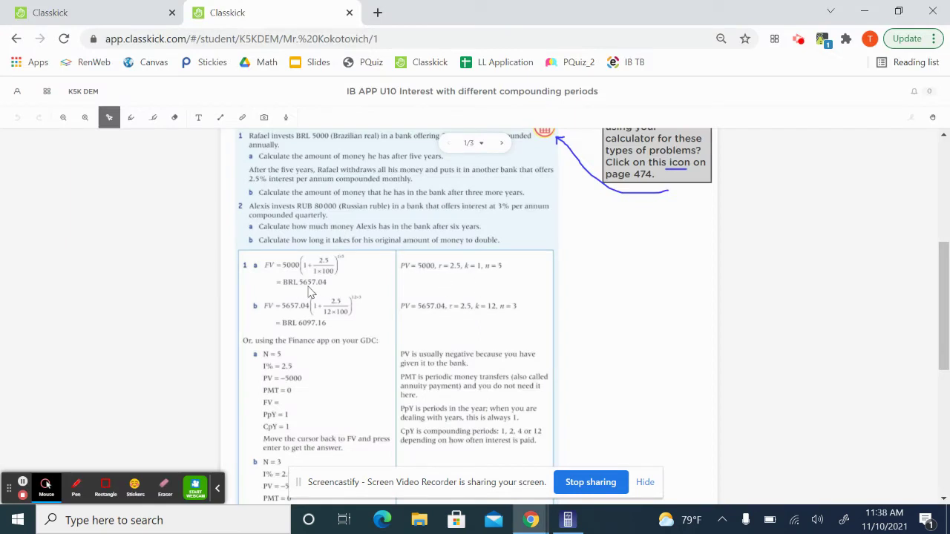
Step: Highlight '= BRL 5657.04' in part 1a with the yellow highlighter
left_click(153, 117)
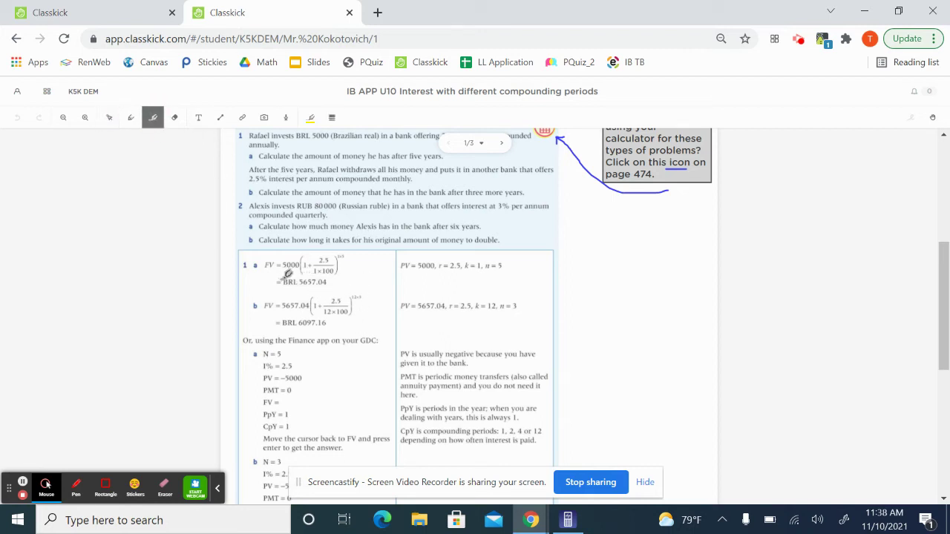
left_click_drag(276, 282, 334, 281)
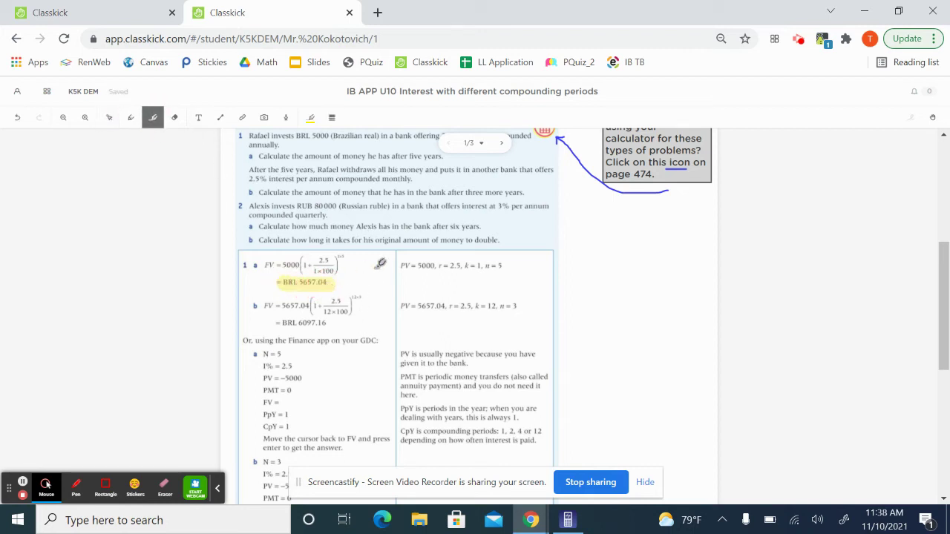
left_click(239, 171)
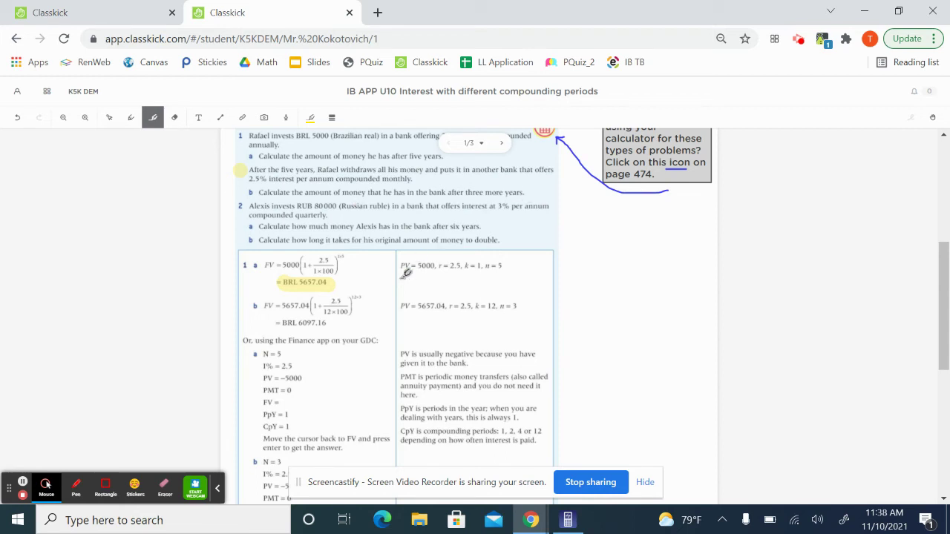
Step: Change PV to -5657.04 and reset FV to 0 in the Compound Interest solver
key("alt+Tab")
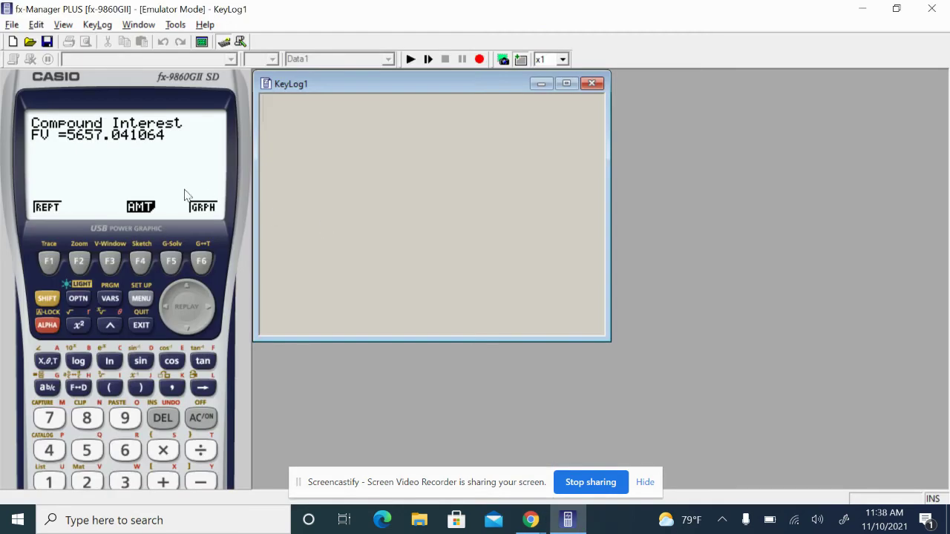
left_click(141, 324)
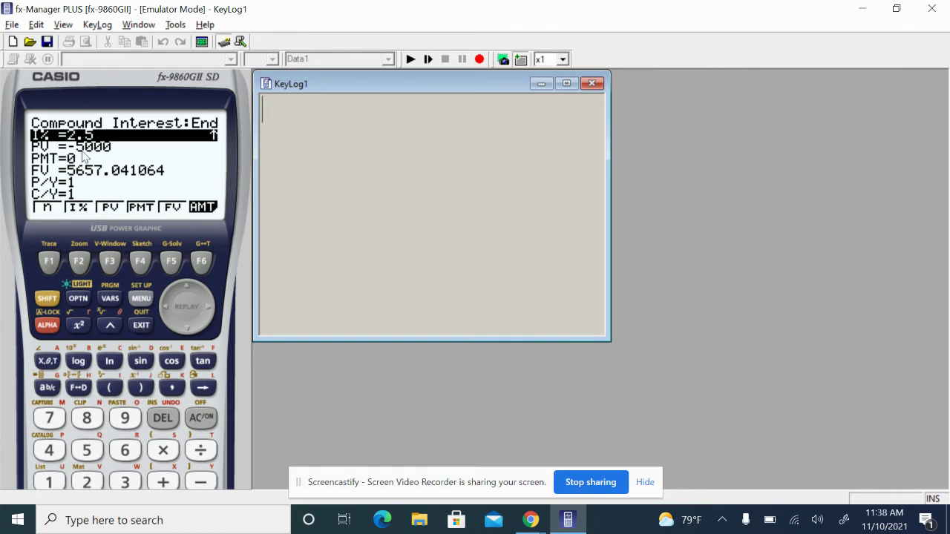
key("Down")
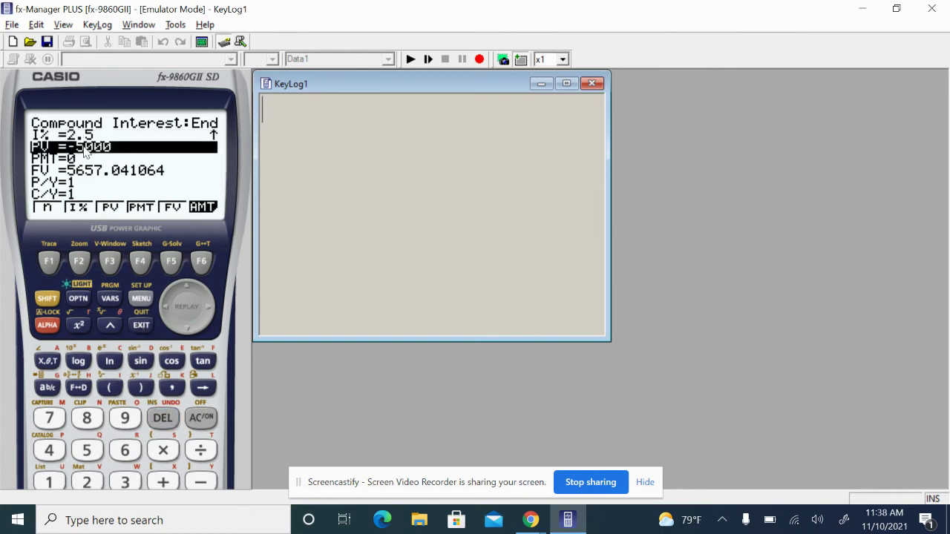
key("BackSpace")
key("Down")
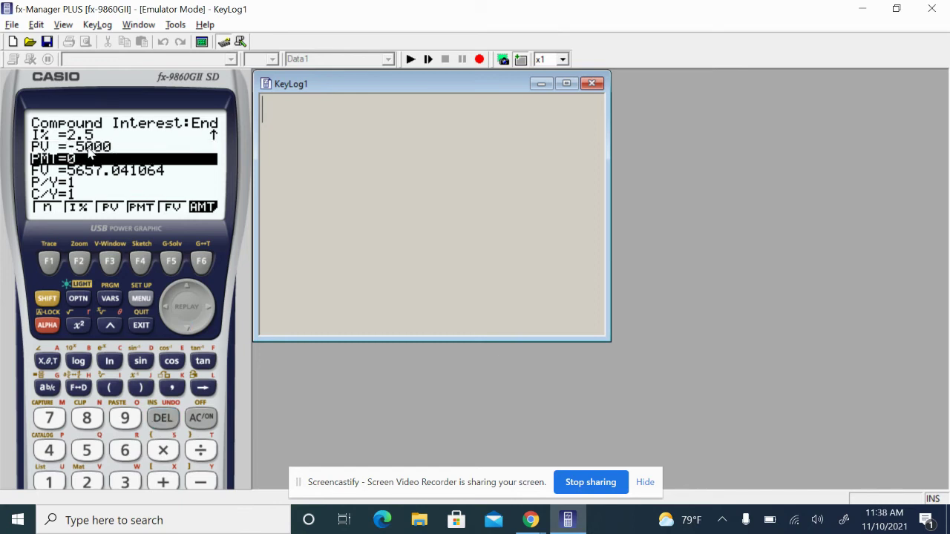
key("Up")
key("BackSpace")
key("BackSpace")
key("BackSpace")
key("BackSpace")
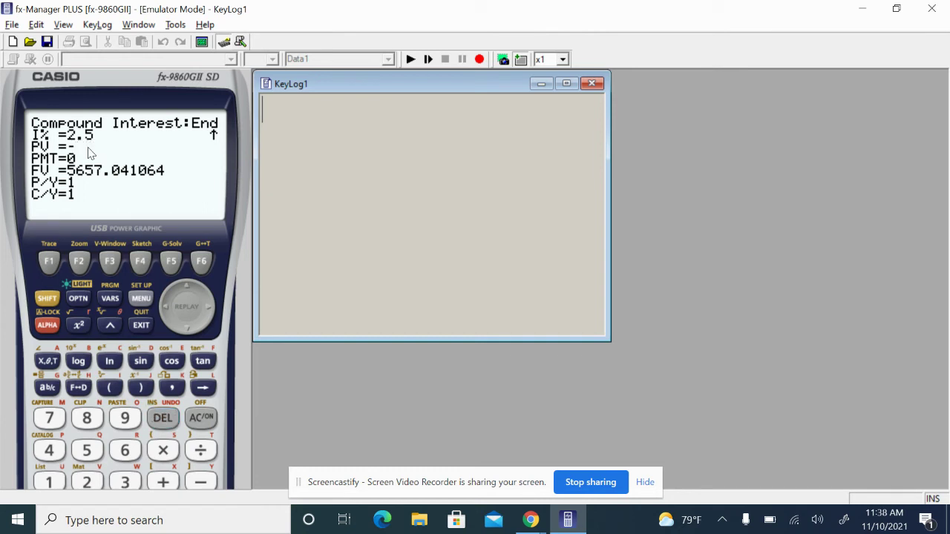
type("5657.04")
key("Return")
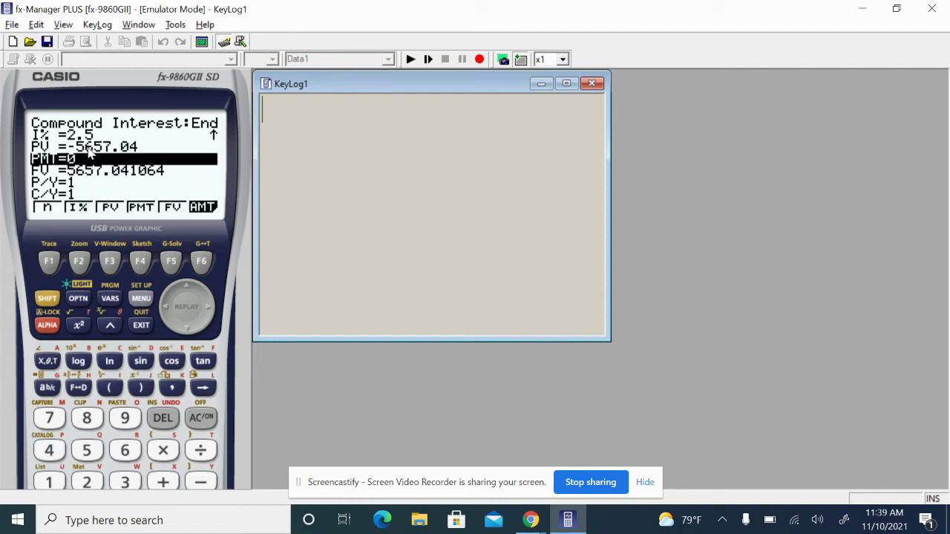
key("Down")
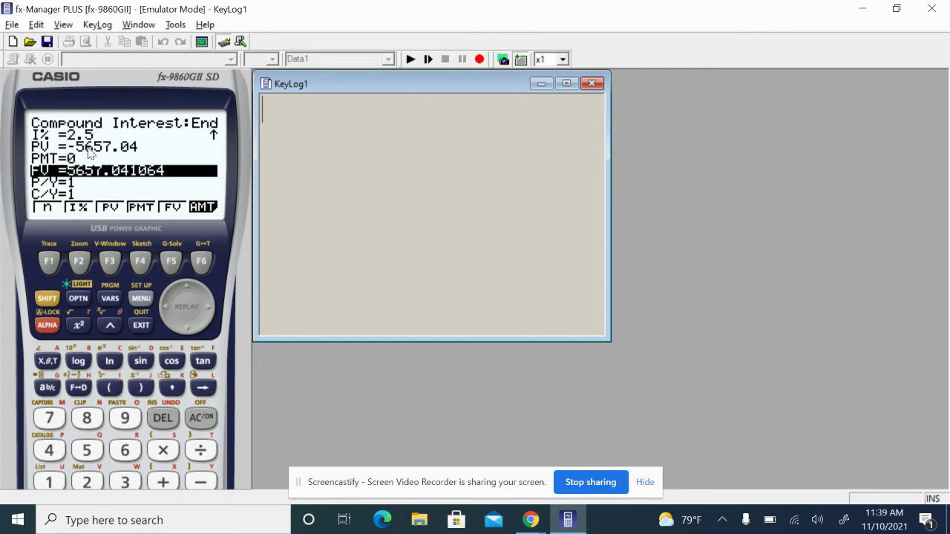
type("0")
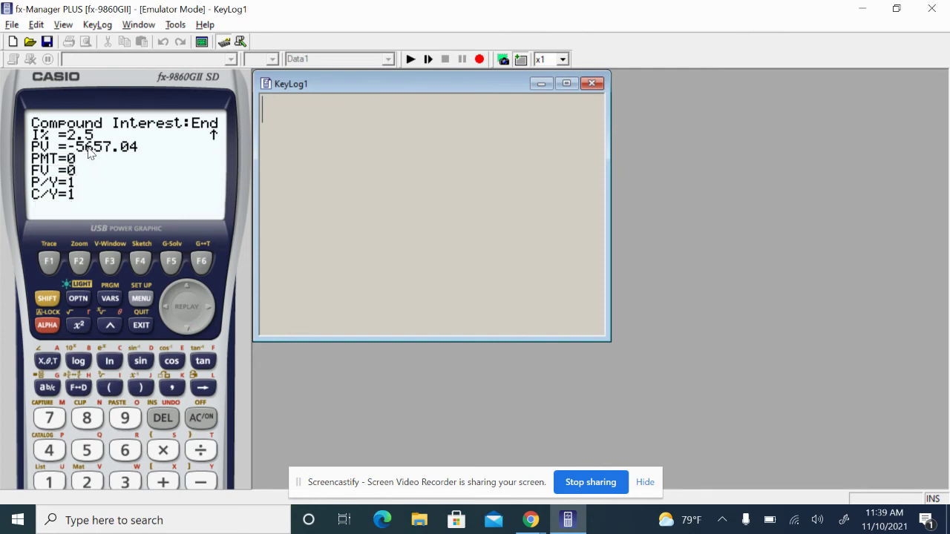
key("Return")
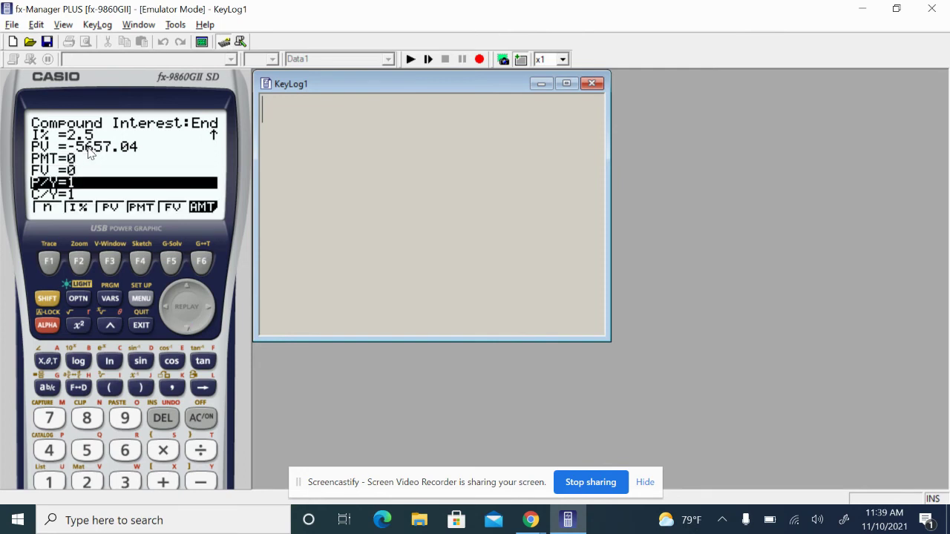
key("Down")
Step: Highlight 'compounded monthly' in the Classkick question and set C/Y to 12
key("alt+Tab")
scroll(404, 412, "down", 2)
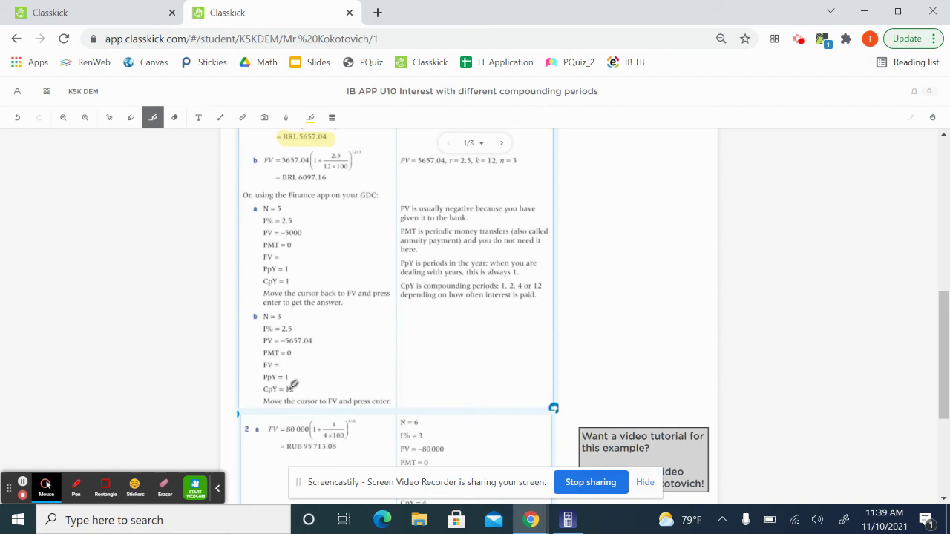
key("alt+Tab")
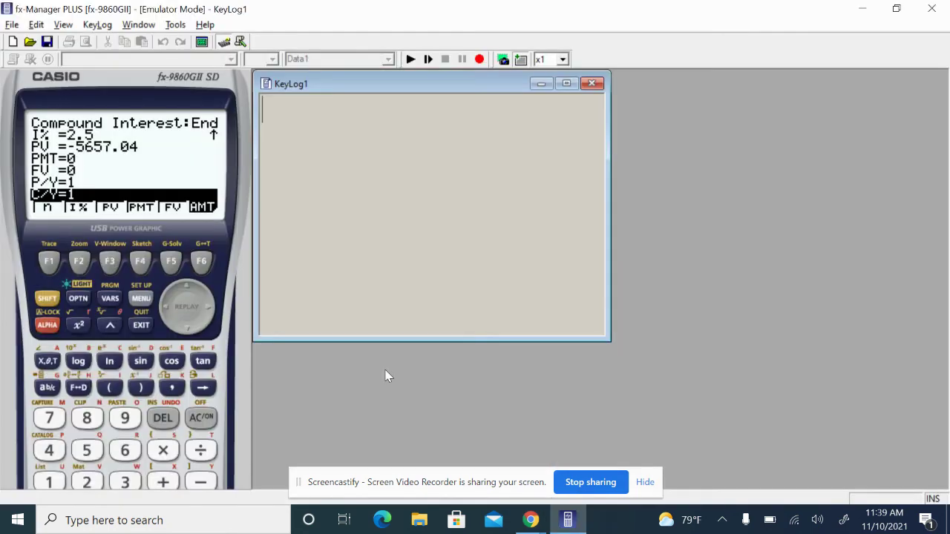
key("alt+Tab")
scroll(415, 339, "up", 4)
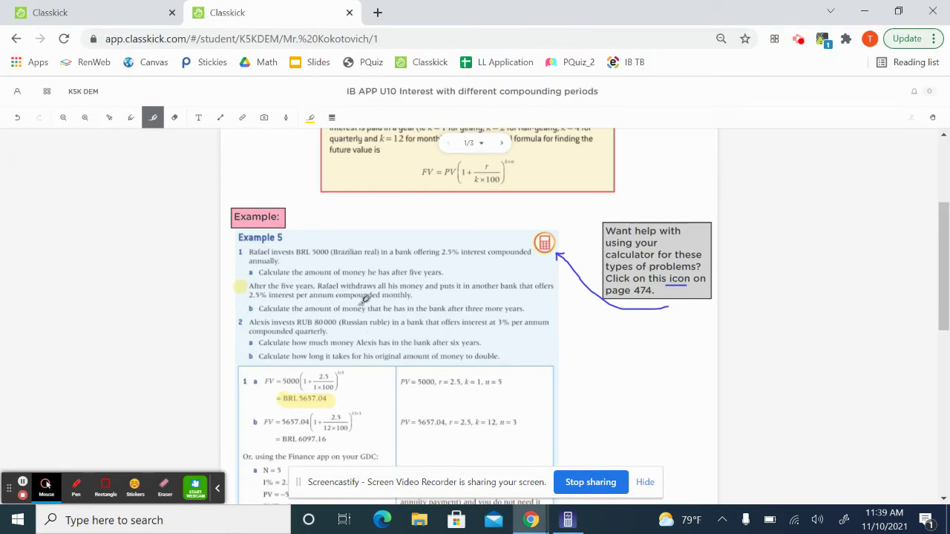
left_click_drag(338, 295, 418, 291)
key("alt+Tab")
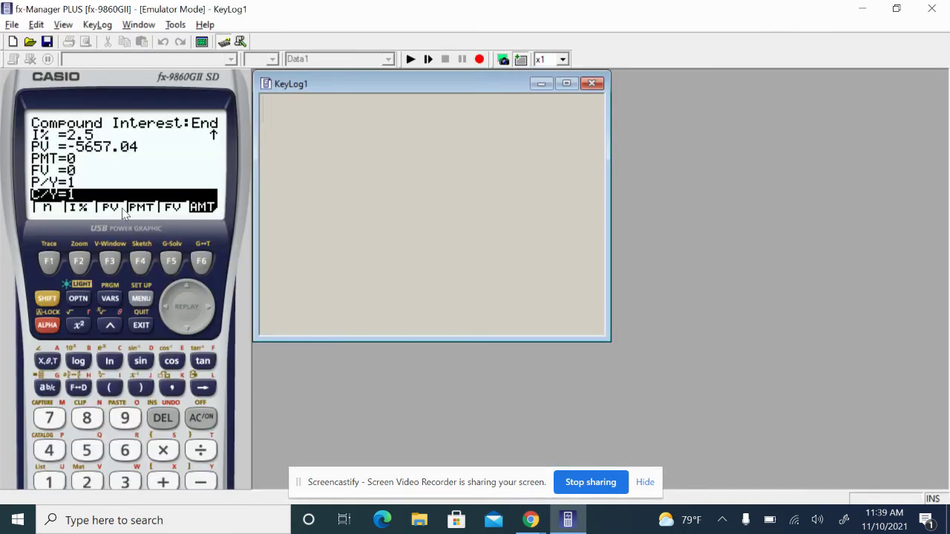
type("12")
key("Return")
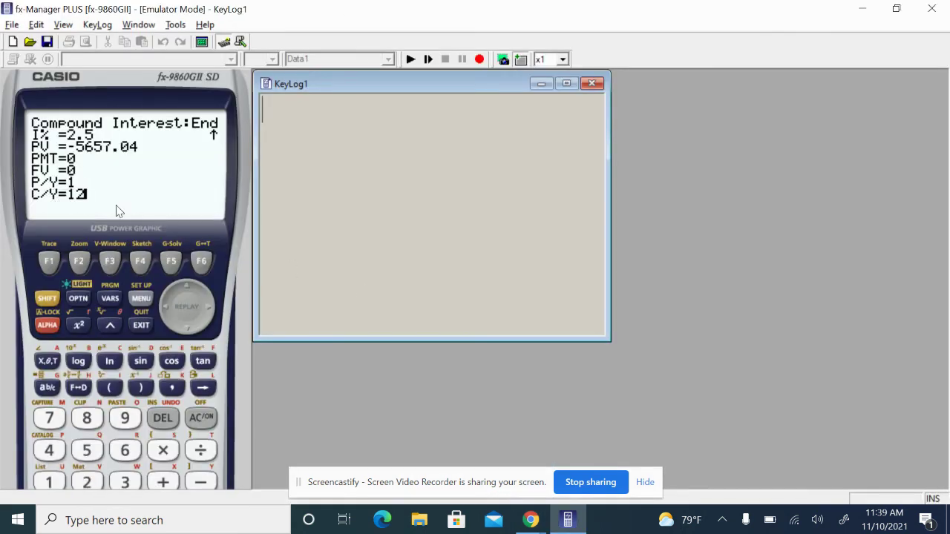
key("Up")
key("Up")
key("Up")
key("Up")
key("Up")
key("Up")
key("Up")
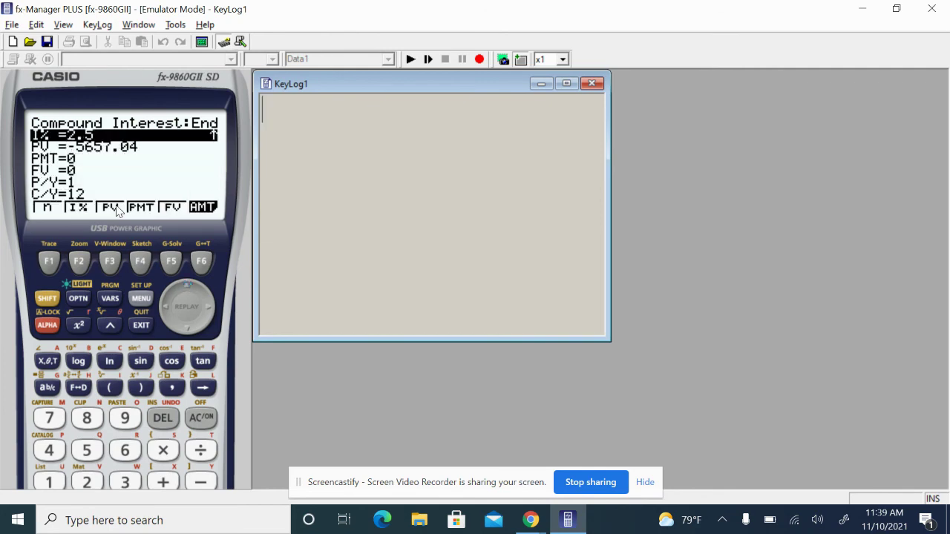
Step: Highlight 'three more years' in question 1b on the Classkick worksheet
key("alt+Tab")
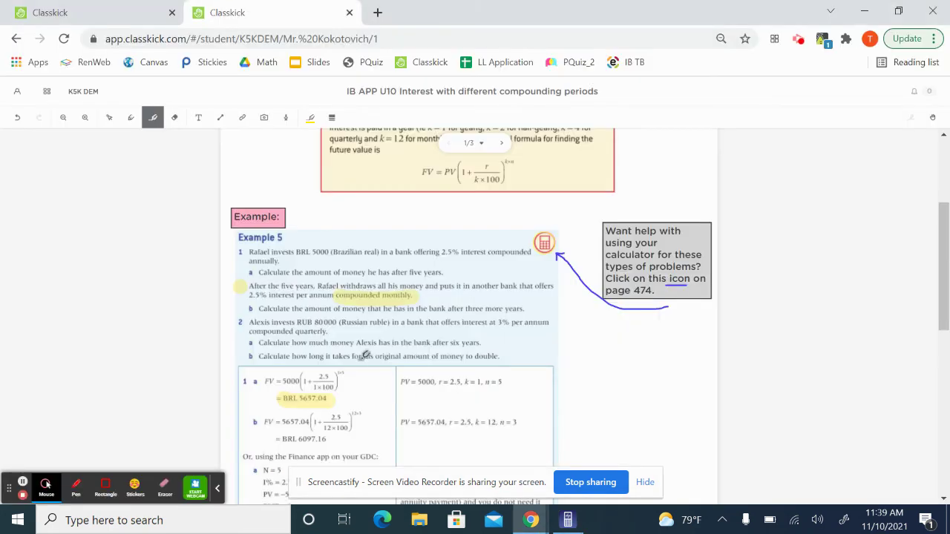
scroll(364, 354, "down", 2)
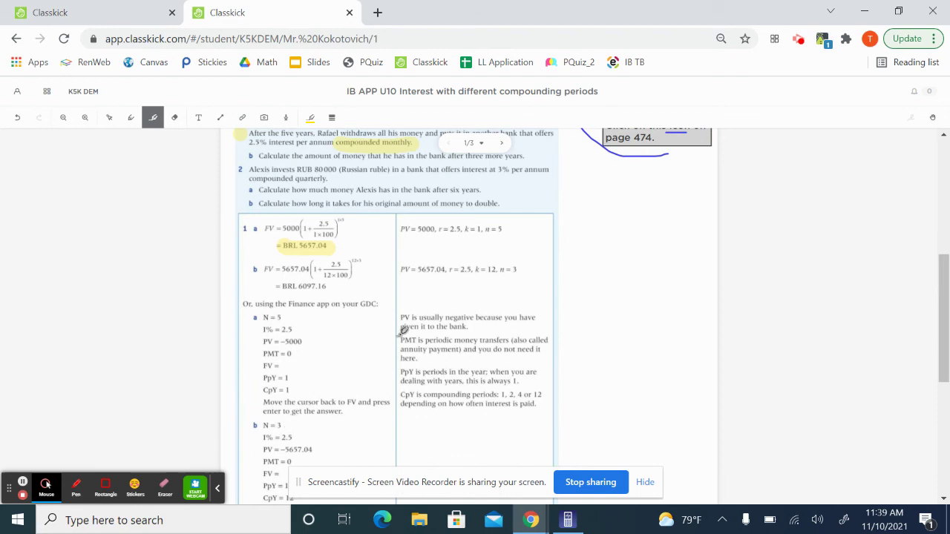
scroll(396, 326, "up", 1)
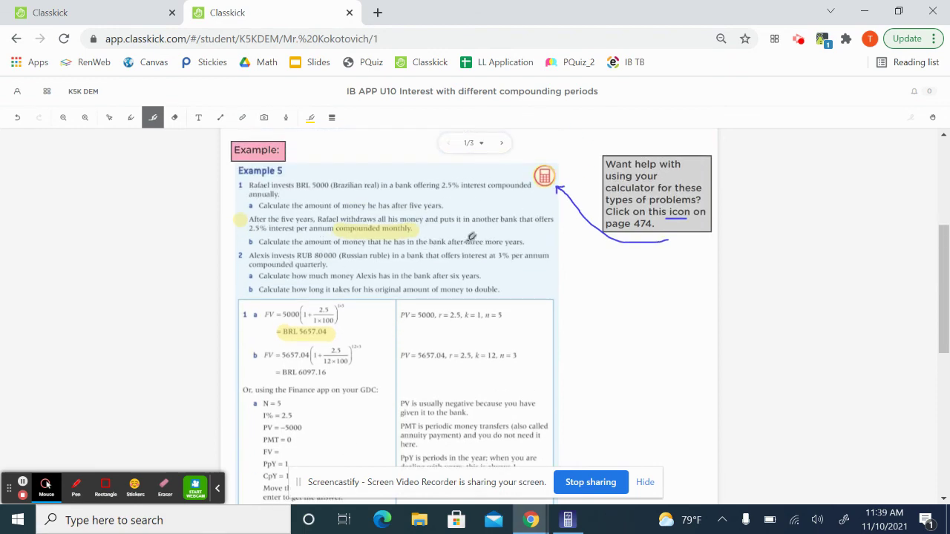
left_click_drag(464, 242, 525, 241)
Step: Set n to 3 and solve for FV = 6097.158058
key("alt+Tab")
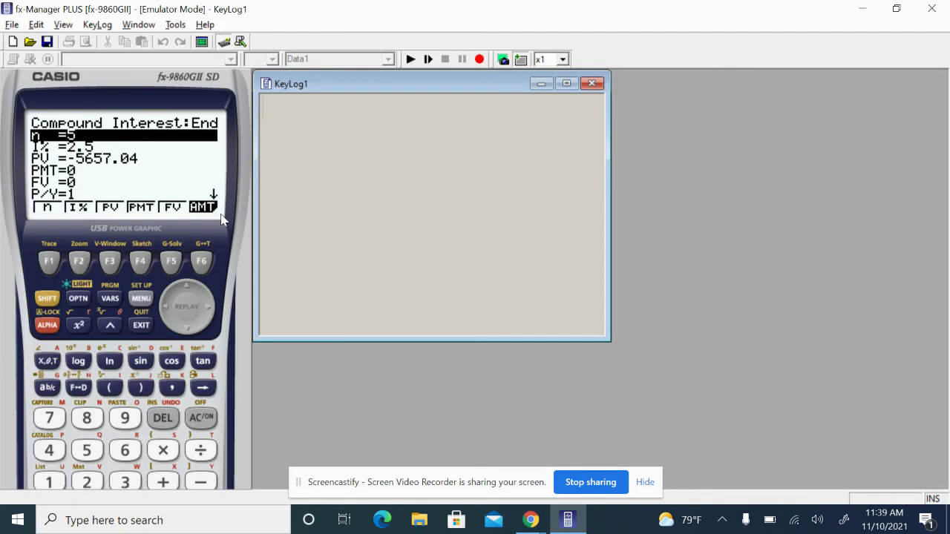
type("3")
key("Return")
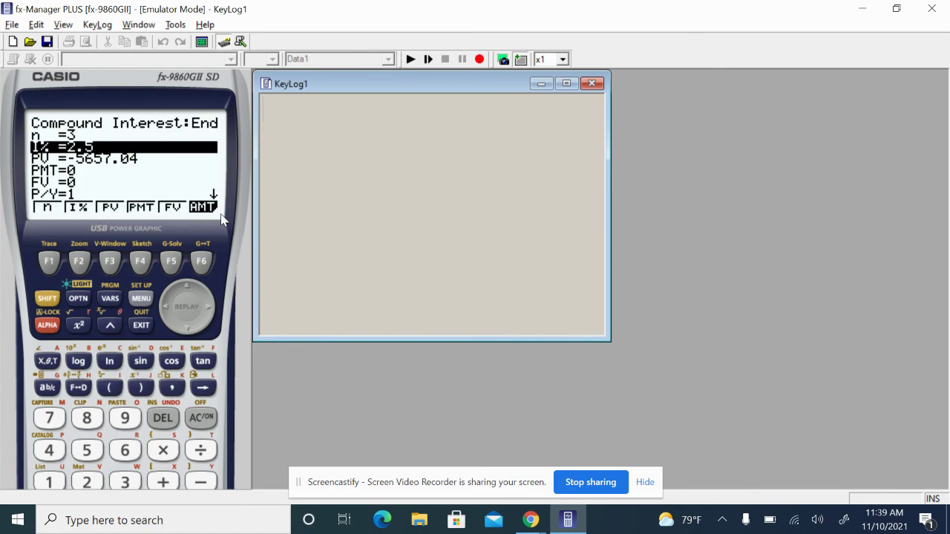
key("alt+Tab")
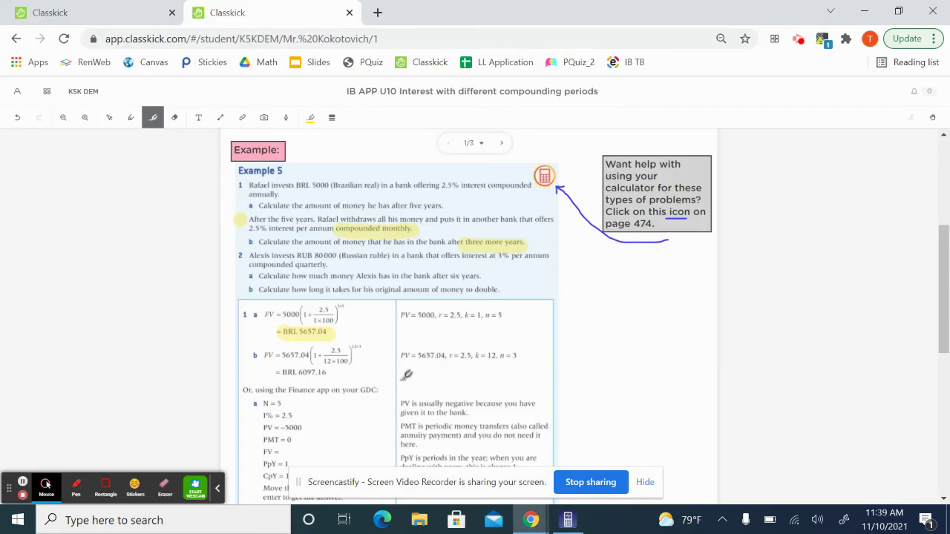
key("alt+Tab")
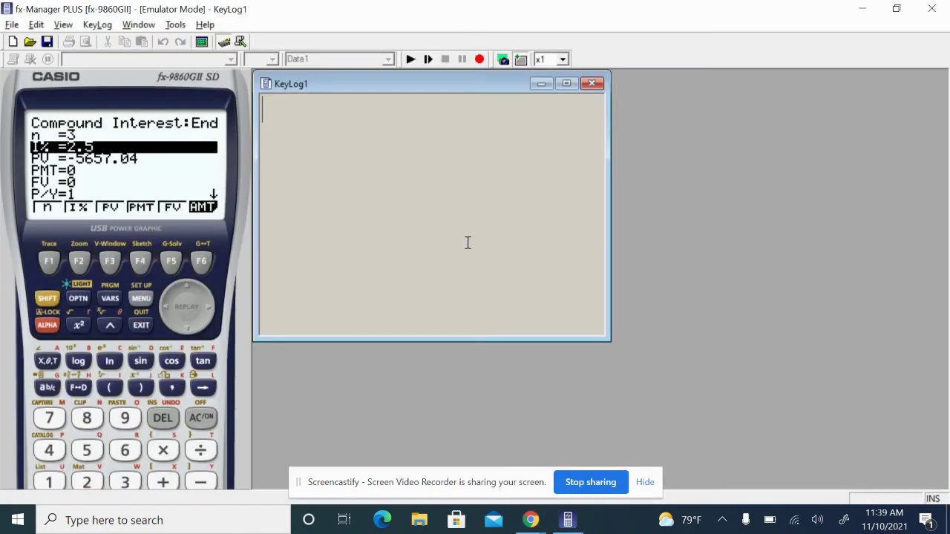
left_click(173, 265)
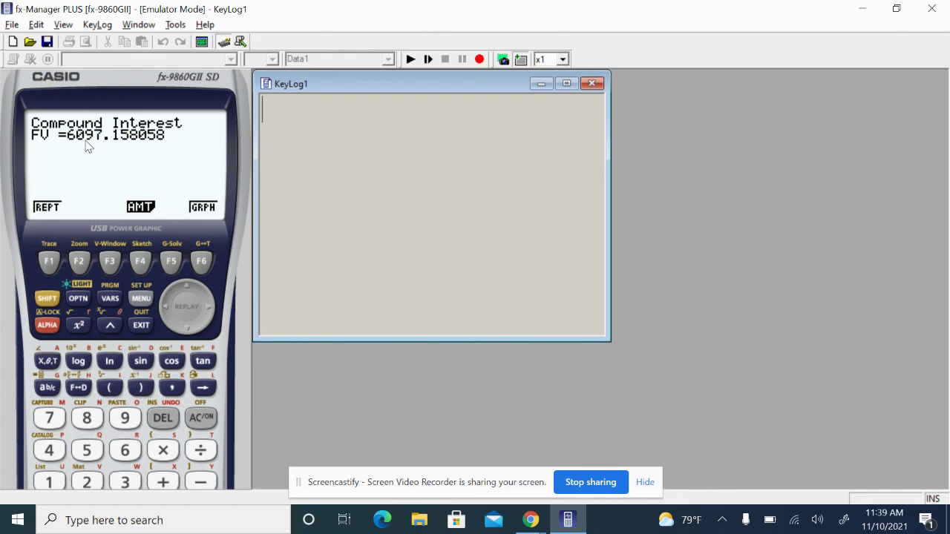
Step: Highlight 'BRL 6097.16' in yellow as the part 1b answer in the worked solutions
key("alt+Tab")
scroll(415, 368, "down", 1)
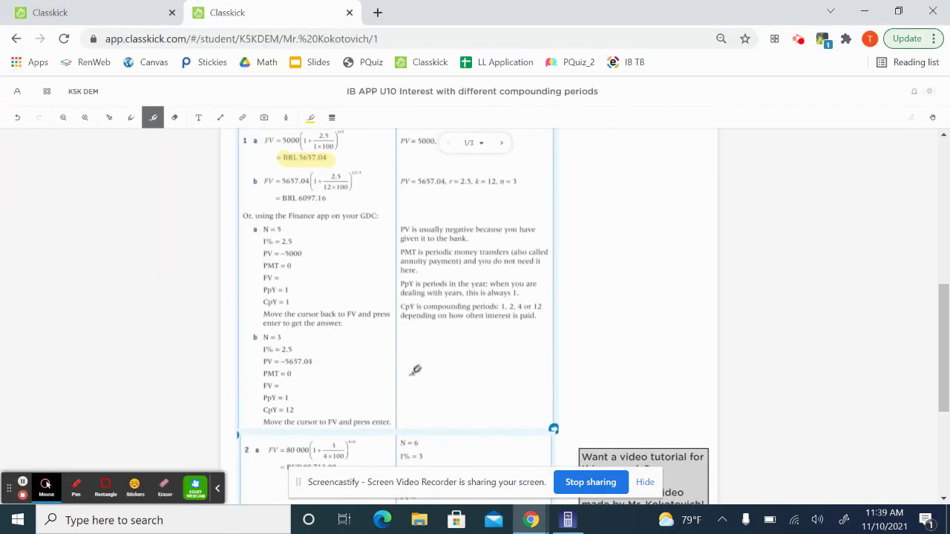
left_click_drag(282, 207, 335, 202)
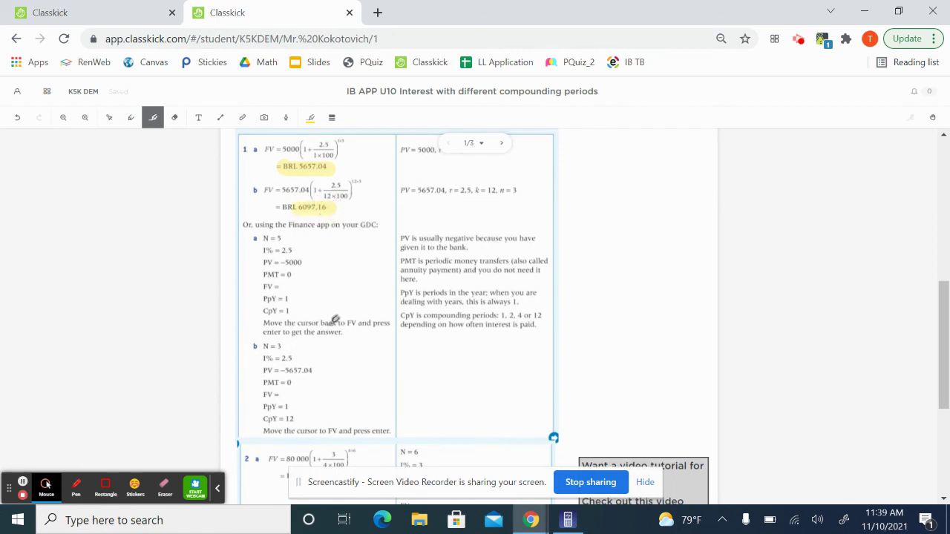
scroll(335, 319, "down", 3)
scroll(334, 319, "up", 3)
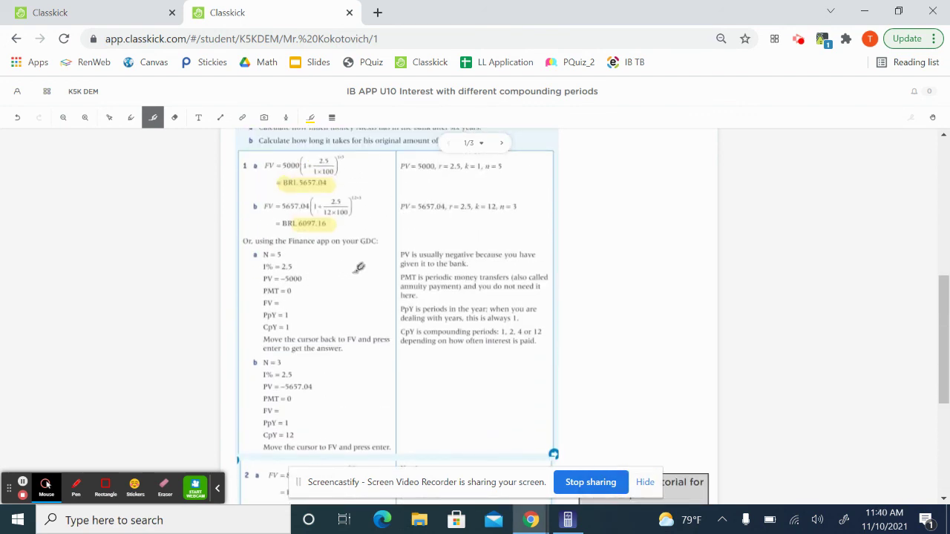
scroll(338, 329, "down", 1)
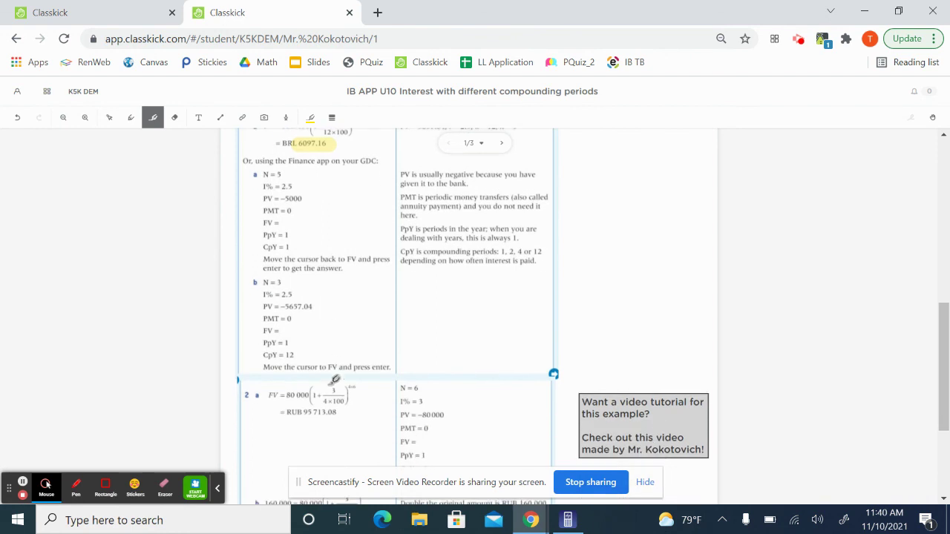